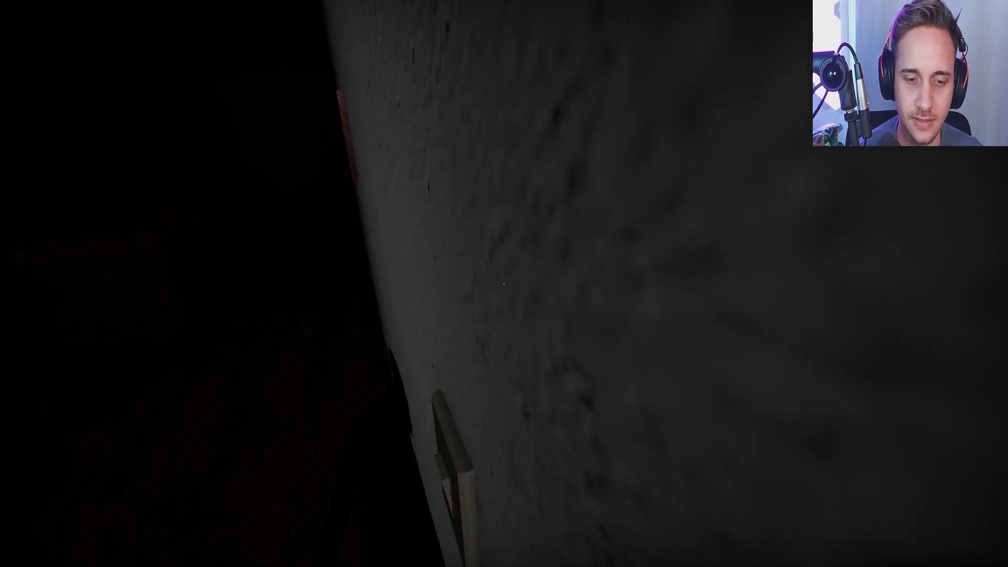
{"action": "left_click", "coordinate": [504, 284]}
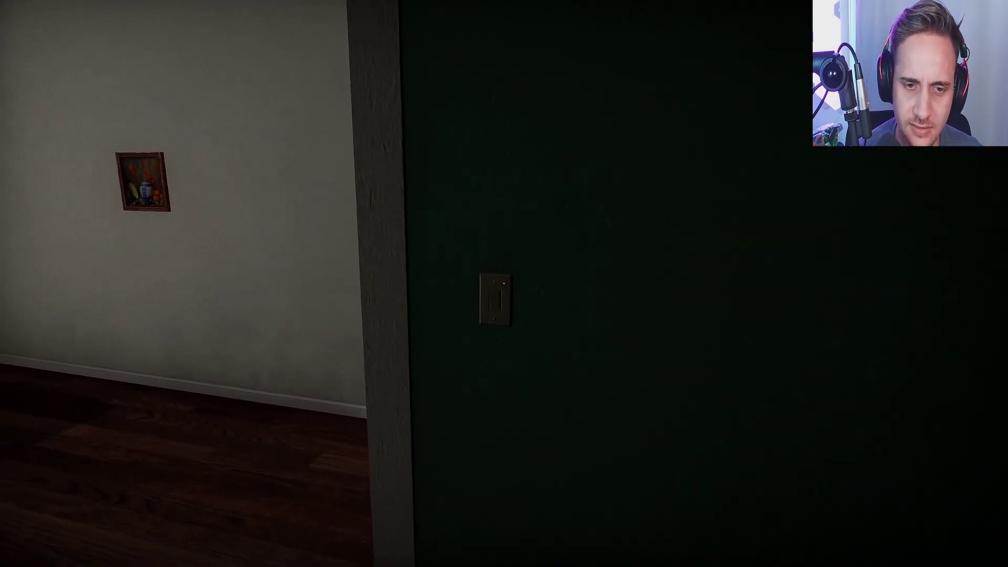
{"action": "left_click", "coordinate": [501, 293]}
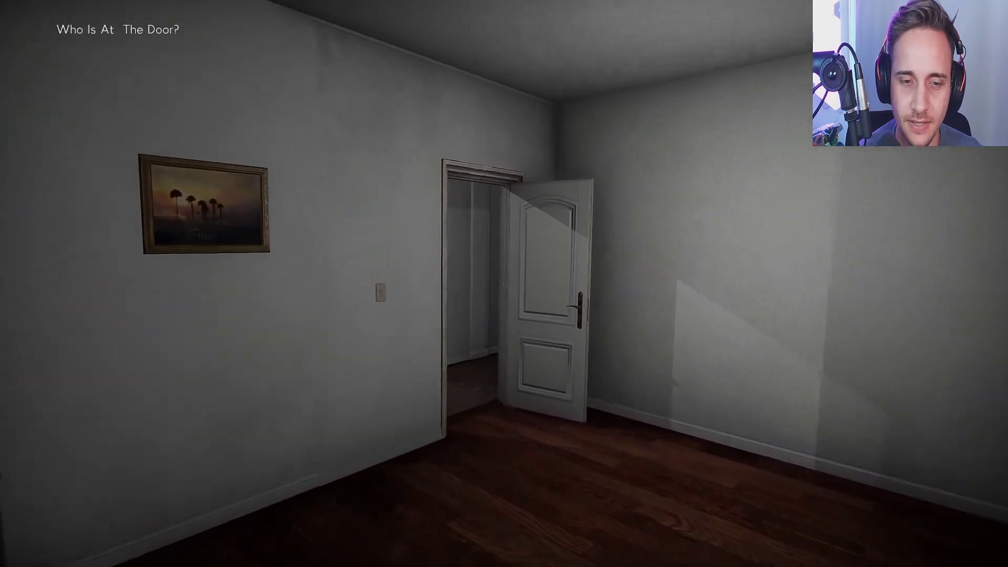
{"action": "key", "text": "w"}
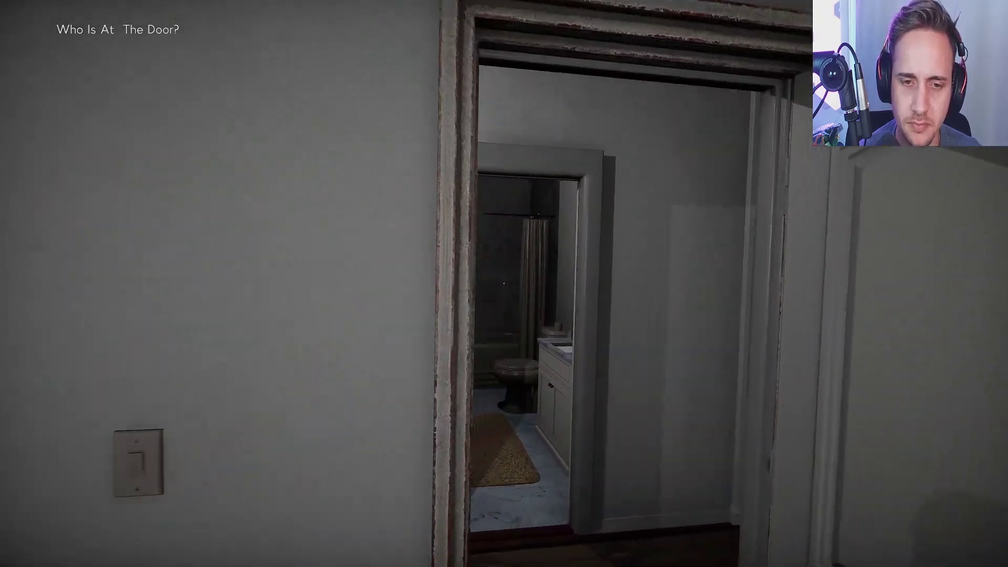
{"action": "key", "text": "w"}
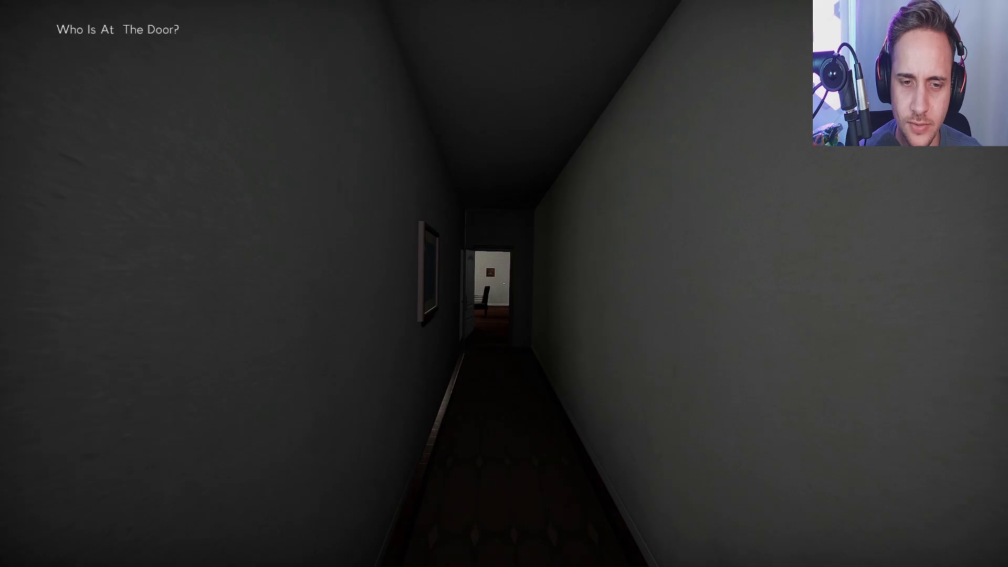
{"action": "key", "text": "w"}
{"action": "key", "text": "w"}
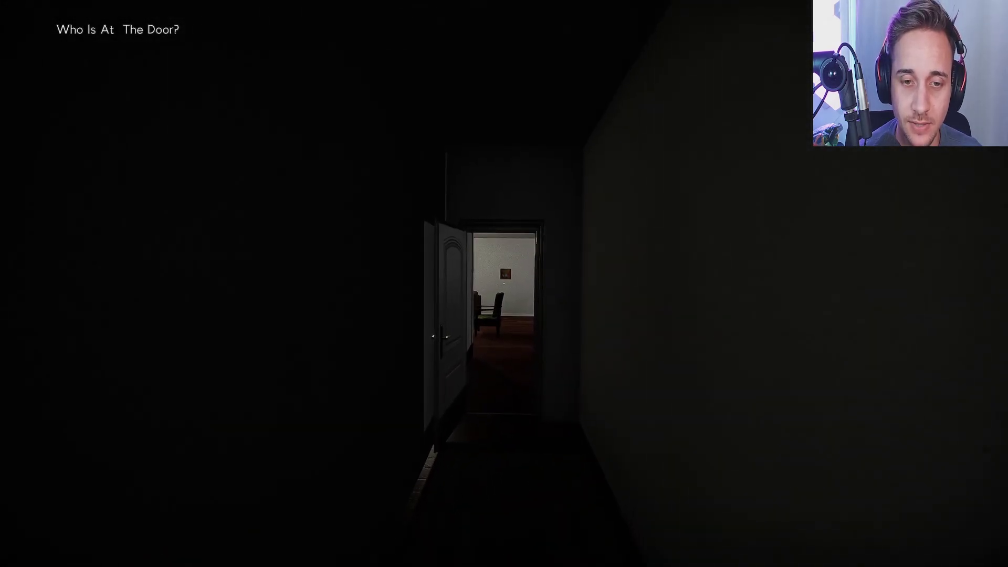
{"action": "key", "text": "w"}
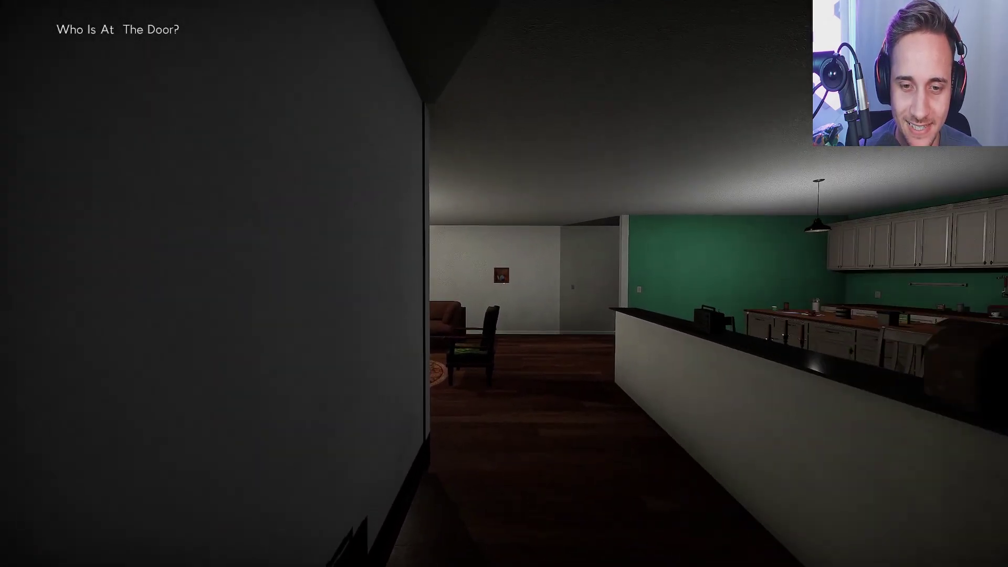
{"action": "key", "text": "w"}
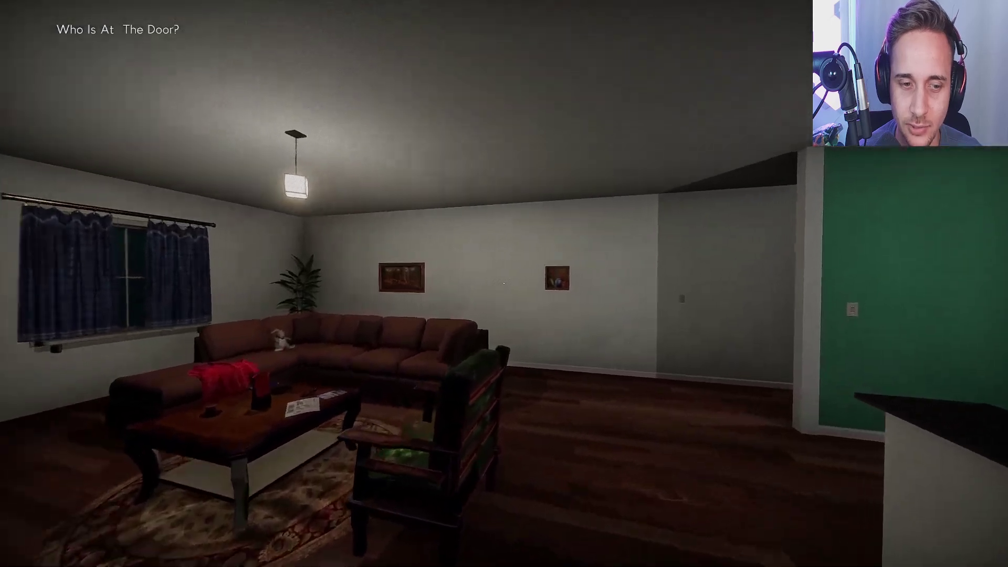
{"action": "key", "text": "w"}
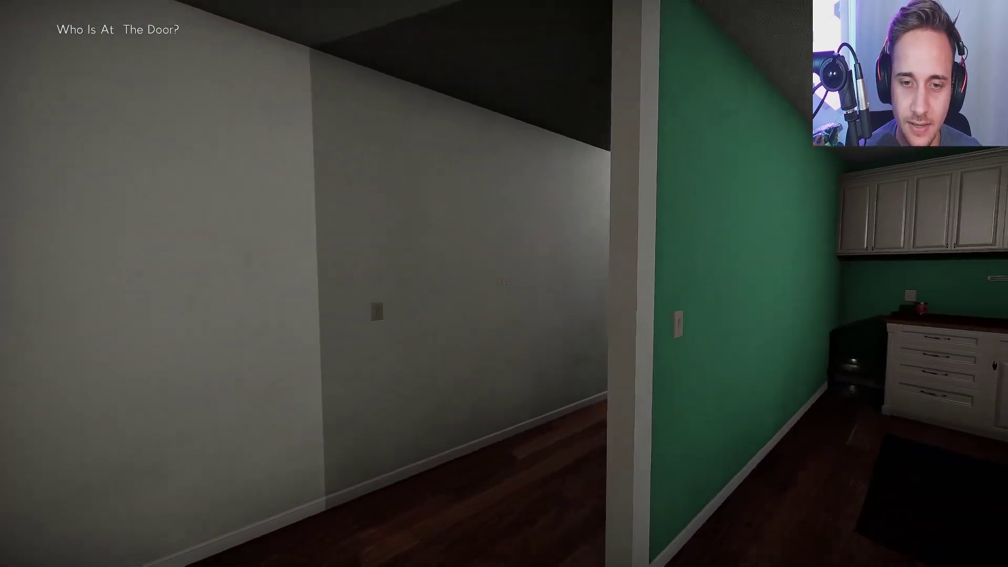
{"action": "key", "text": "w"}
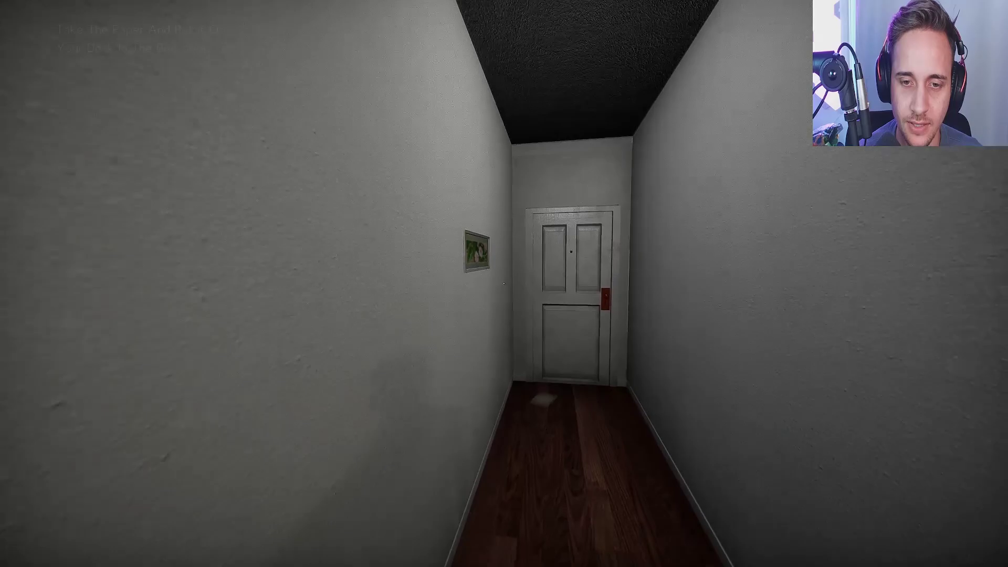
{"action": "key", "text": "w"}
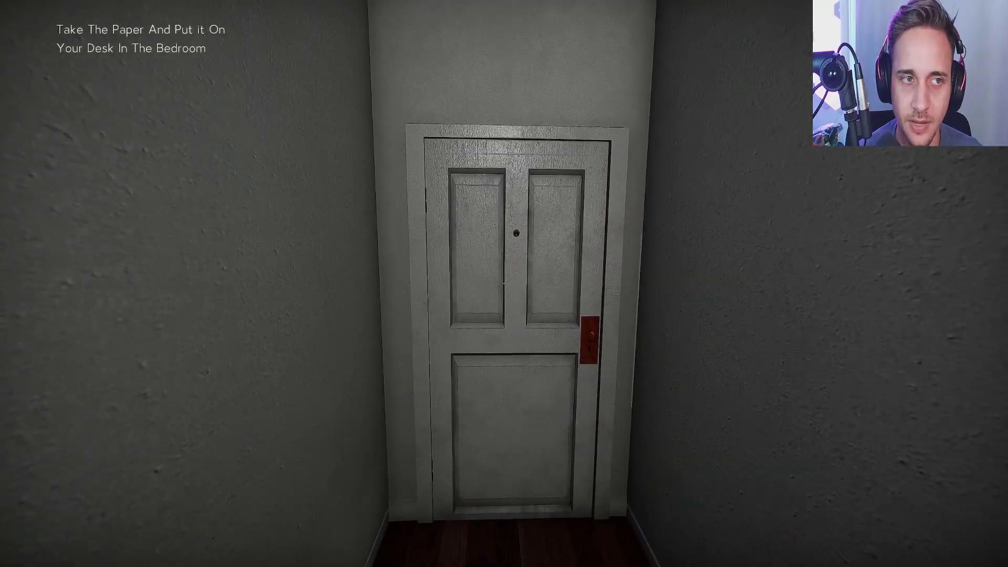
{"action": "key", "text": "w"}
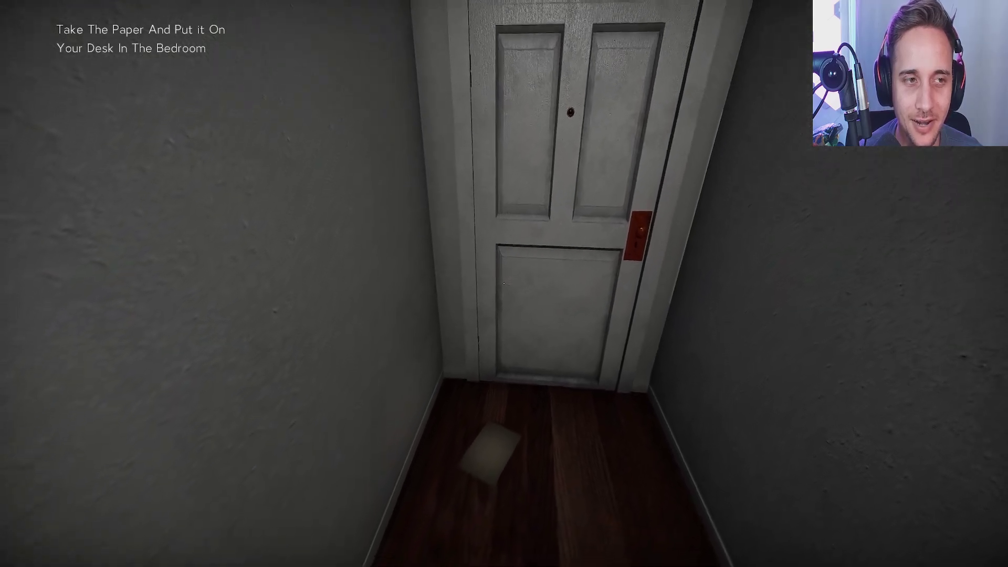
{"action": "key", "text": "w"}
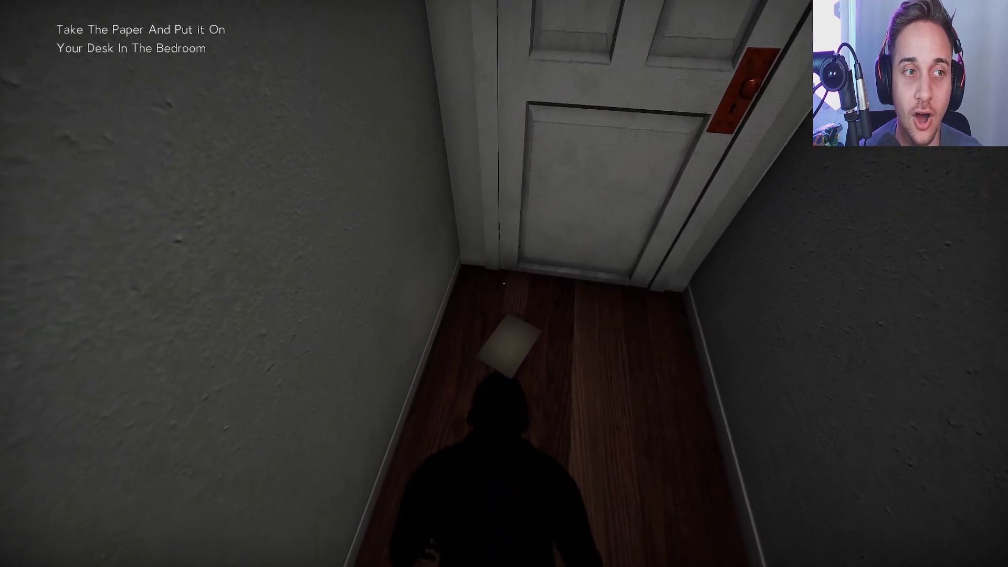
{"action": "key", "text": "w"}
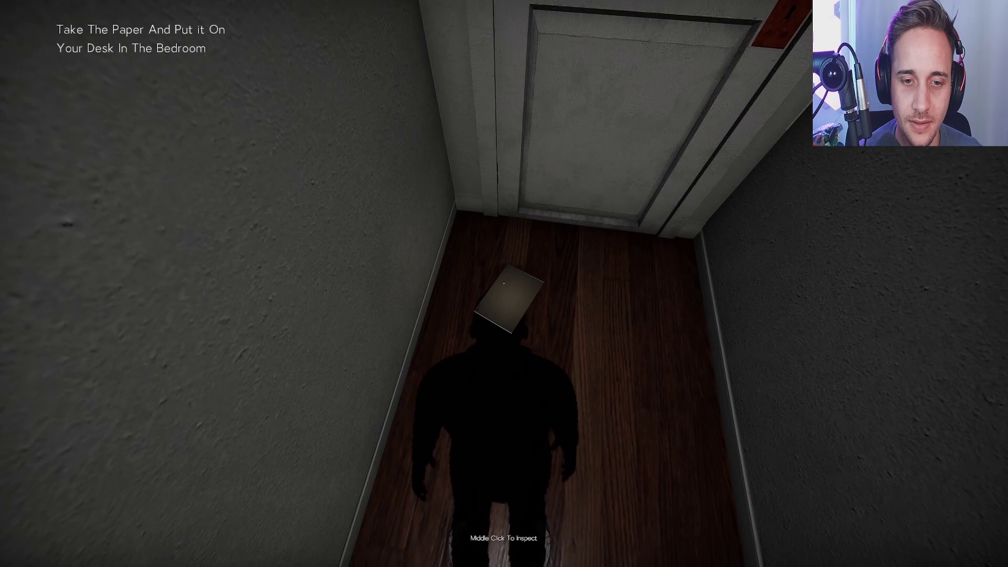
{"action": "middle_click", "coordinate": [509, 295]}
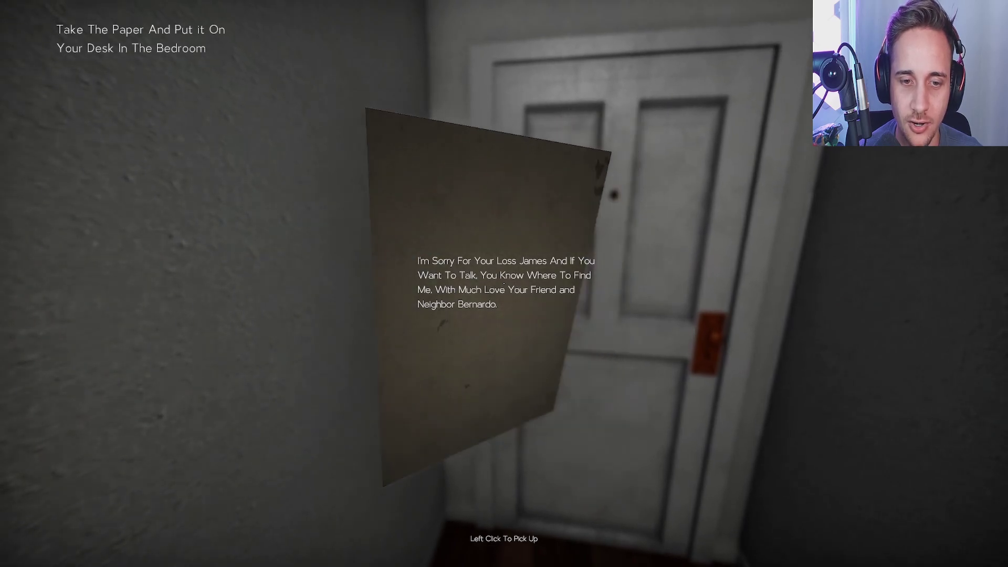
{"action": "middle_click", "coordinate": [505, 284]}
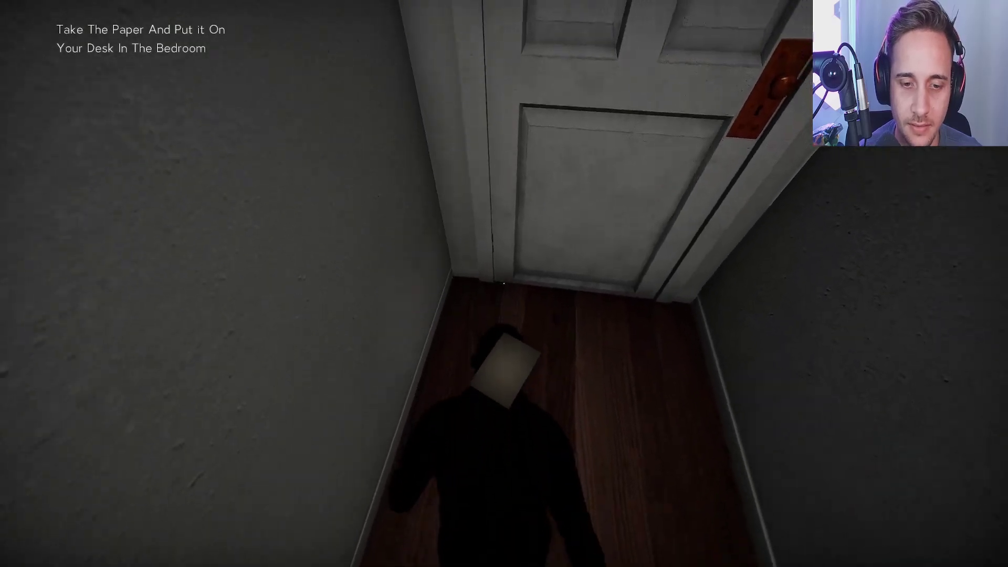
{"action": "left_click", "coordinate": [504, 284]}
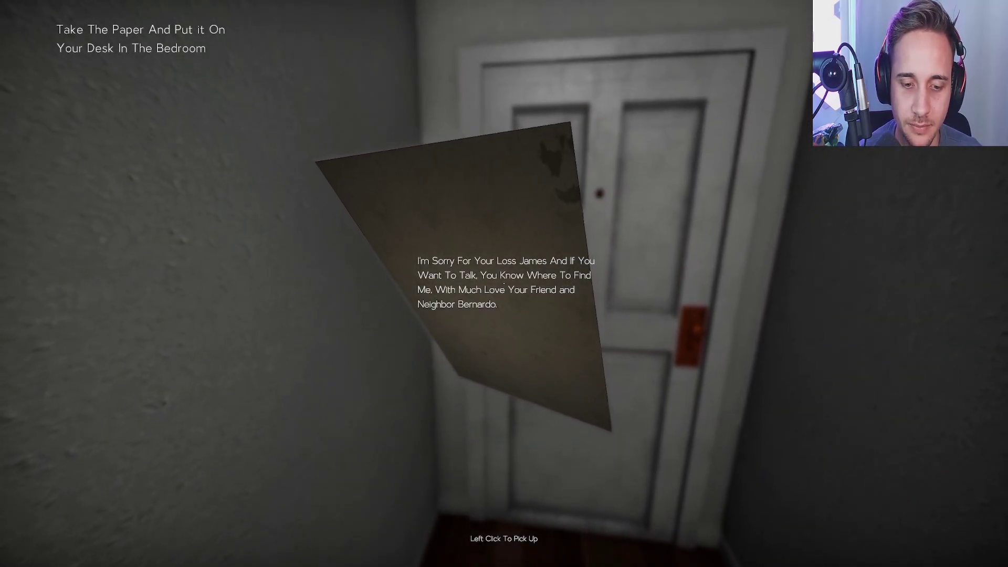
{"action": "key", "text": "w"}
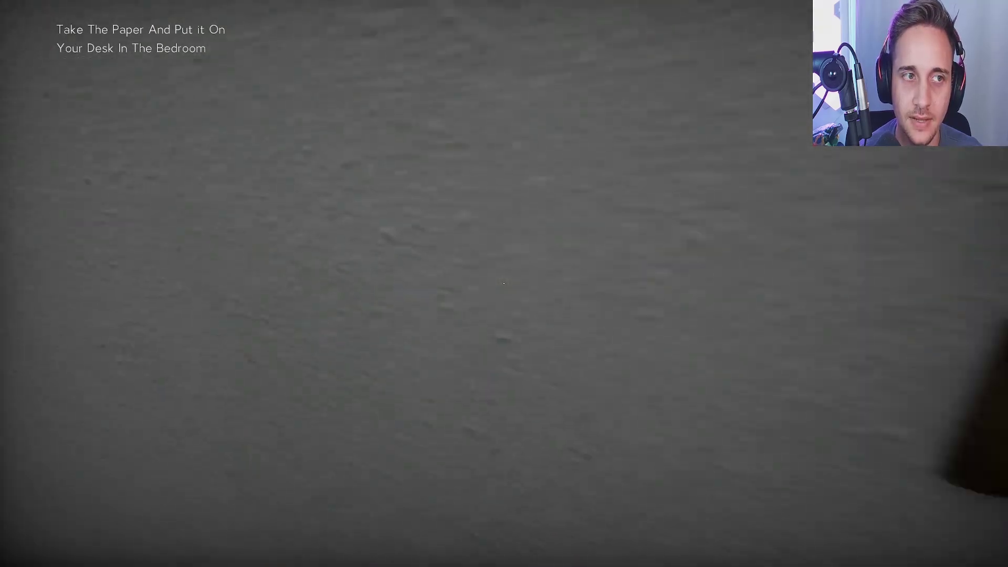
{"action": "key", "text": "w"}
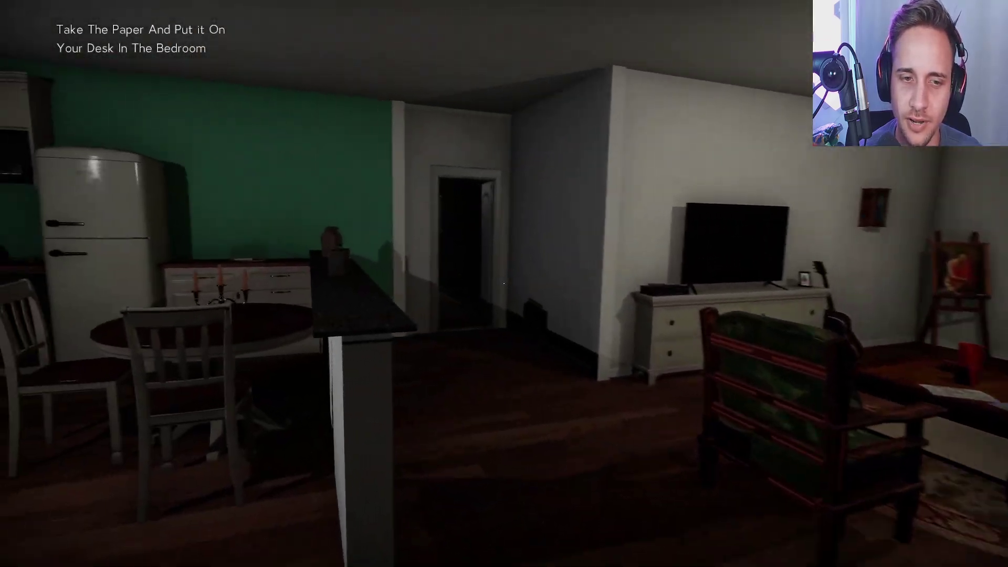
{"action": "key", "text": "w"}
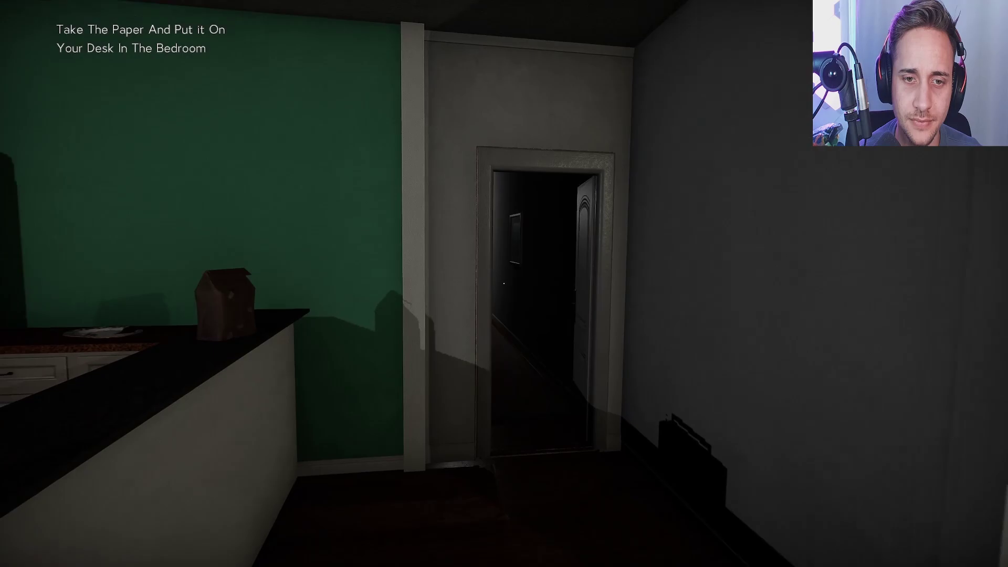
{"action": "key", "text": "w"}
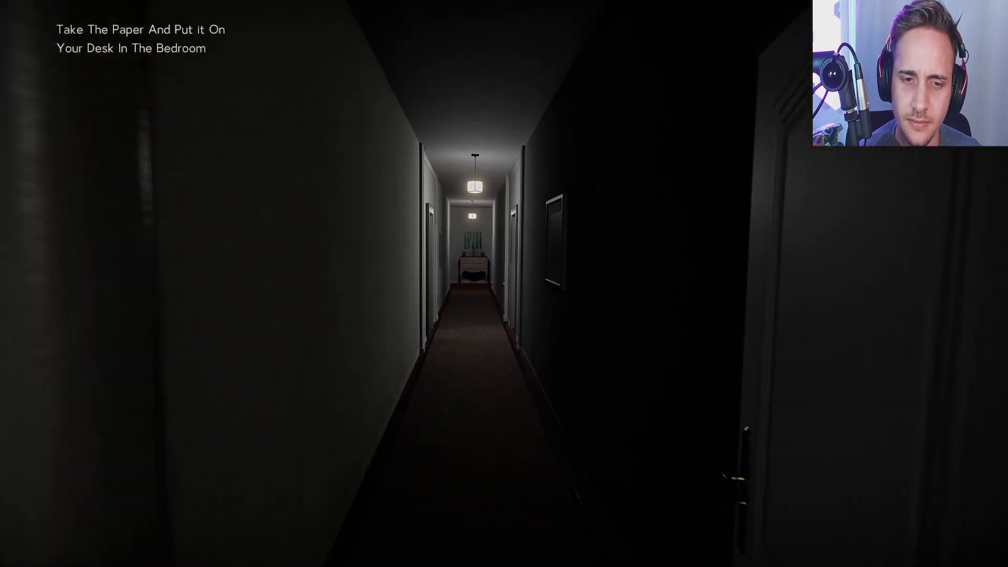
{"action": "key", "text": "w"}
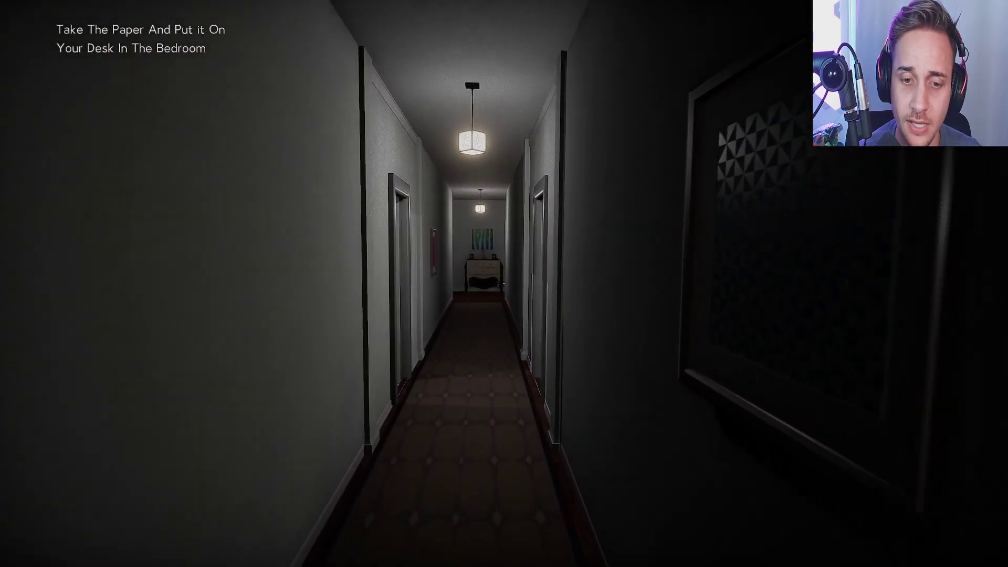
{"action": "key", "text": "w"}
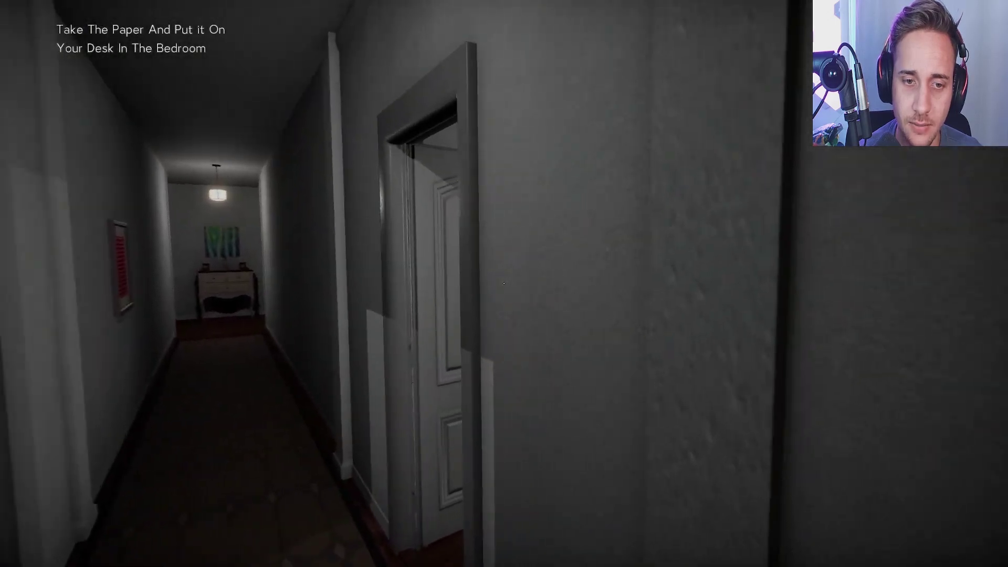
{"action": "key", "text": "w"}
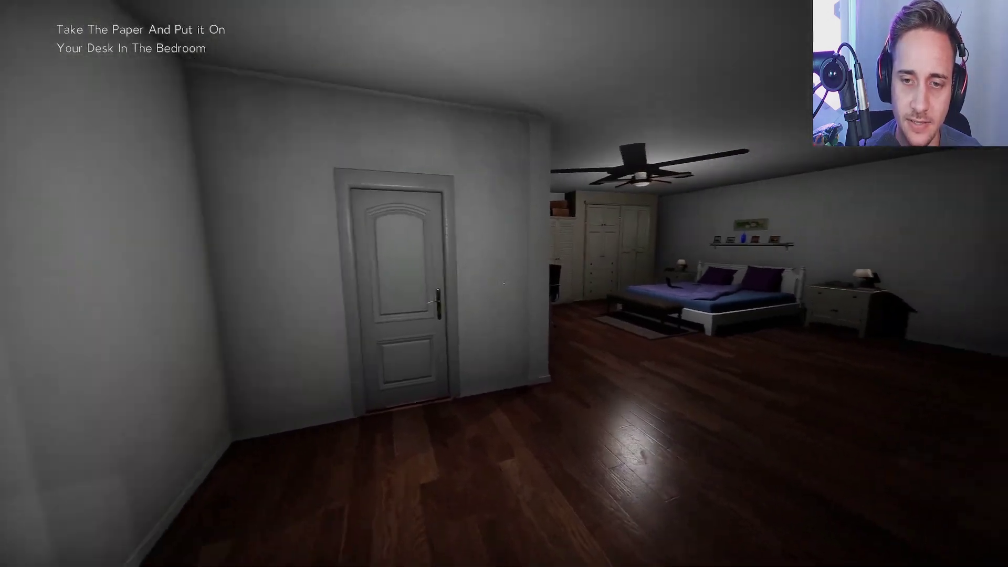
{"action": "key", "text": "w"}
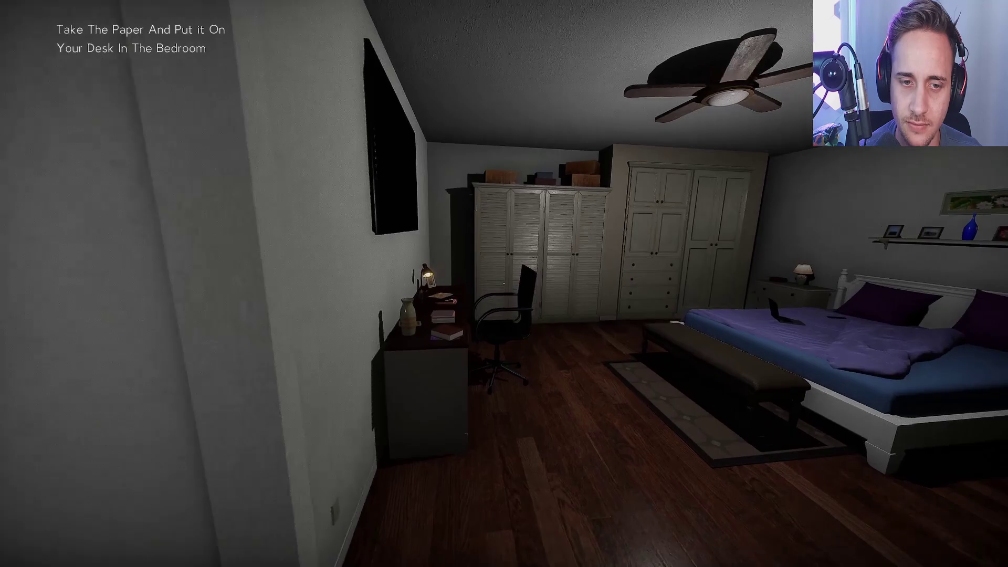
{"action": "key", "text": "w"}
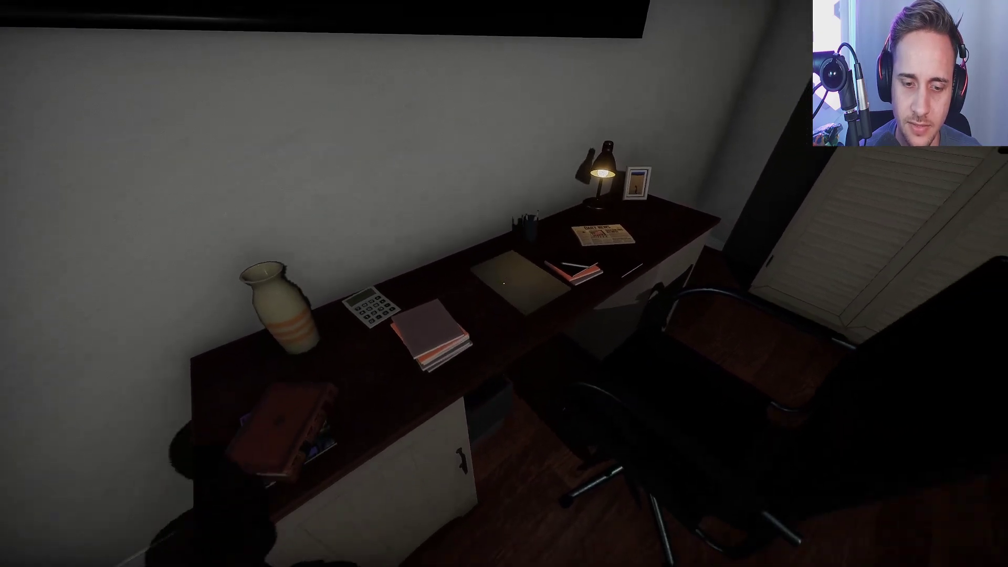
{"action": "key", "text": "w"}
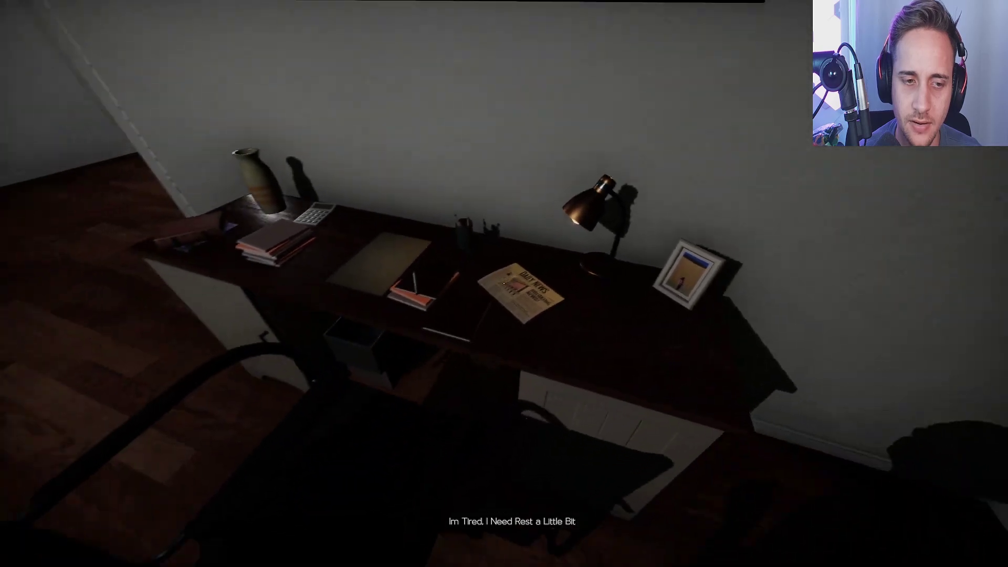
{"action": "left_click_drag", "start_coordinate": [504, 284], "coordinate": [157, 283]}
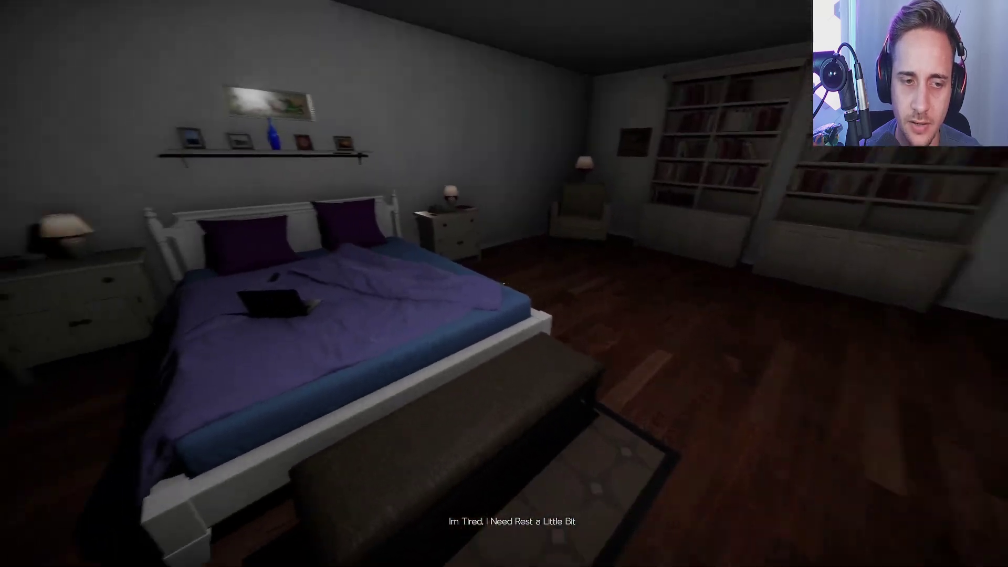
{"action": "key", "text": "w"}
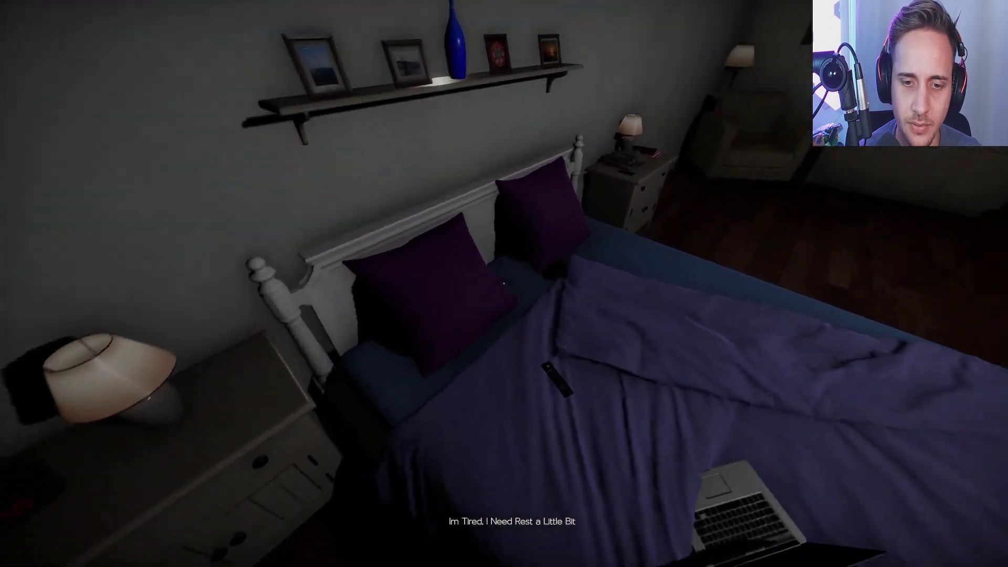
{"action": "key", "text": "w"}
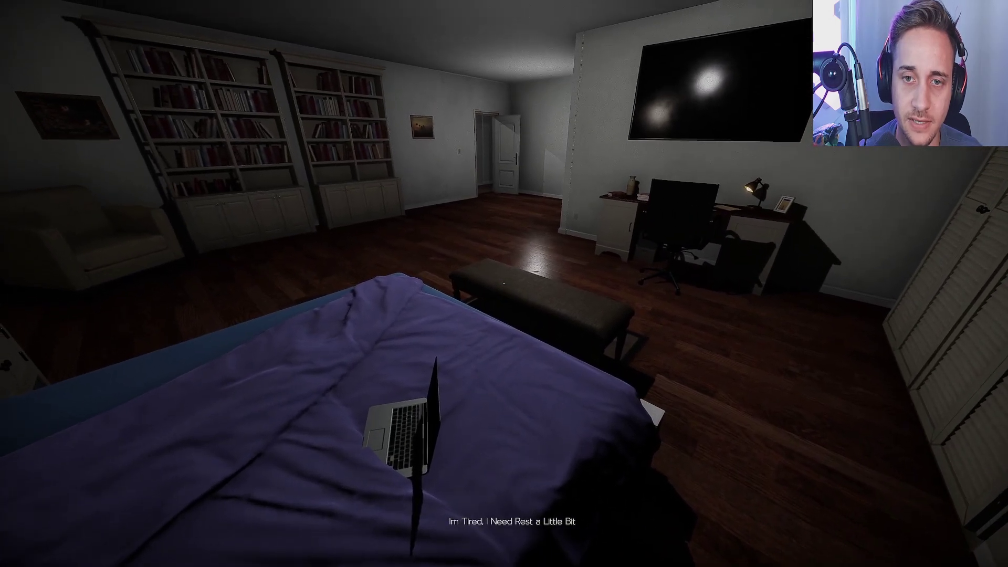
{"action": "left_click_drag", "start_coordinate": [505, 284], "coordinate": [788, 284]}
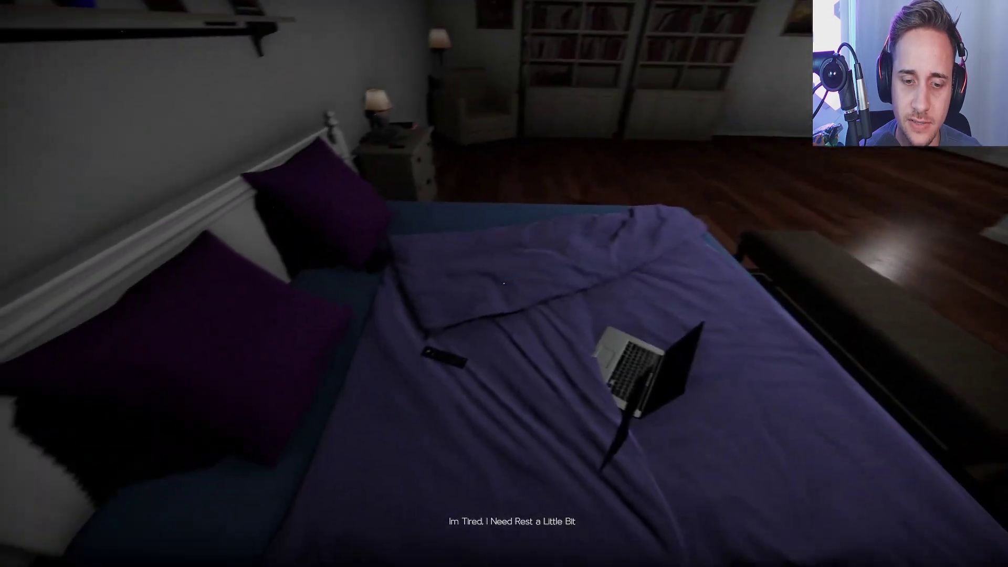
{"action": "key", "text": "w"}
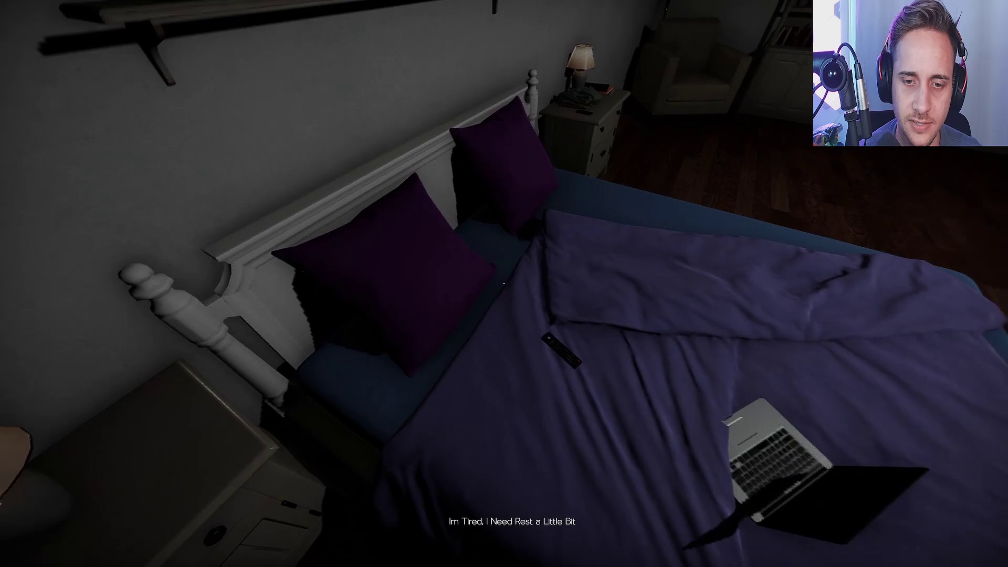
{"action": "key", "text": "w"}
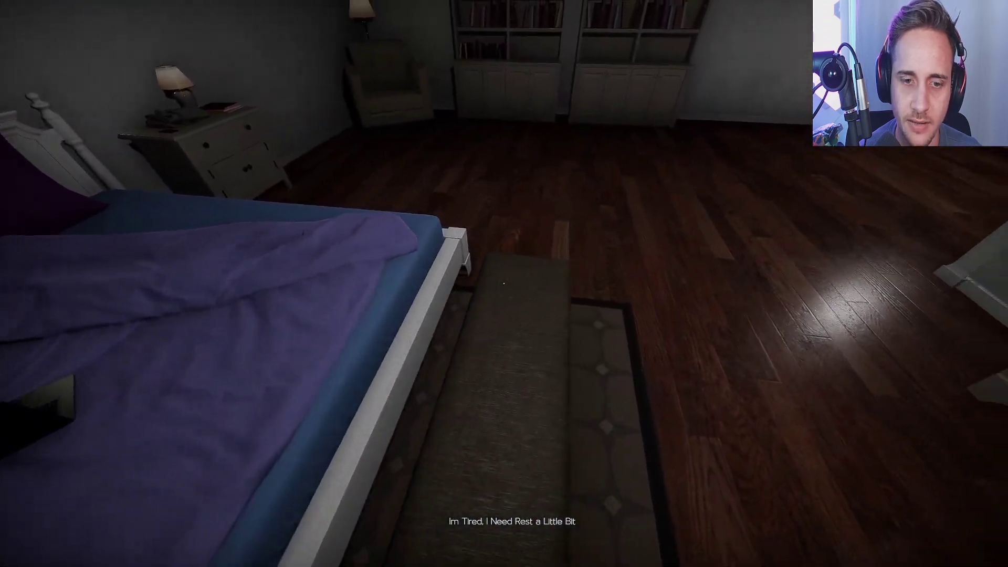
{"action": "key", "text": "a"}
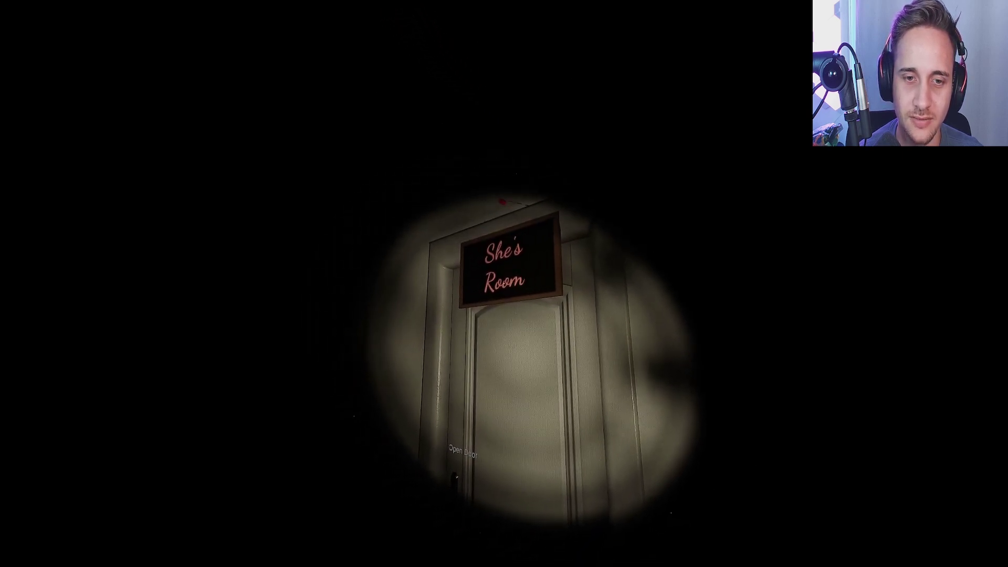
{"action": "left_click", "coordinate": [504, 283]}
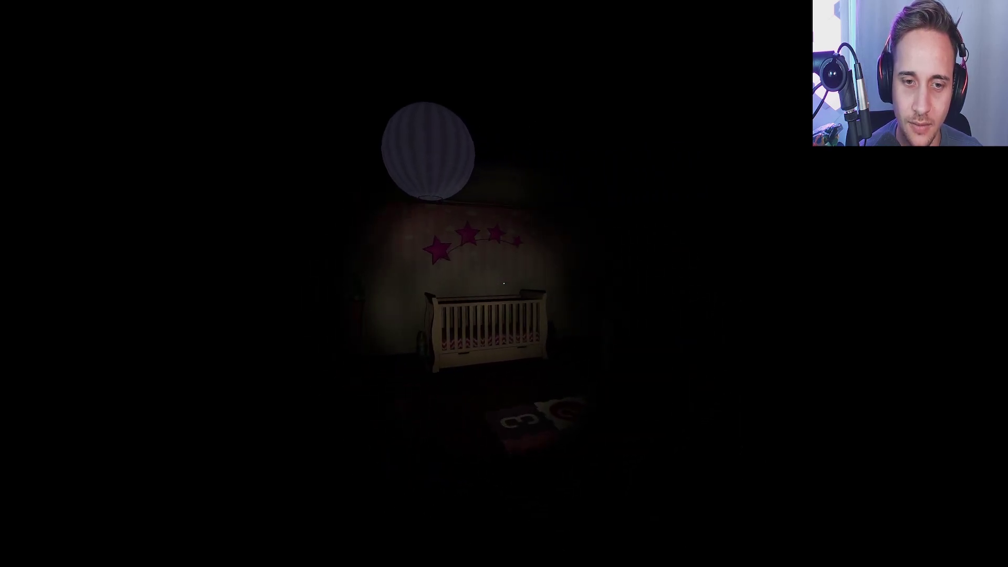
{"action": "key", "text": "w"}
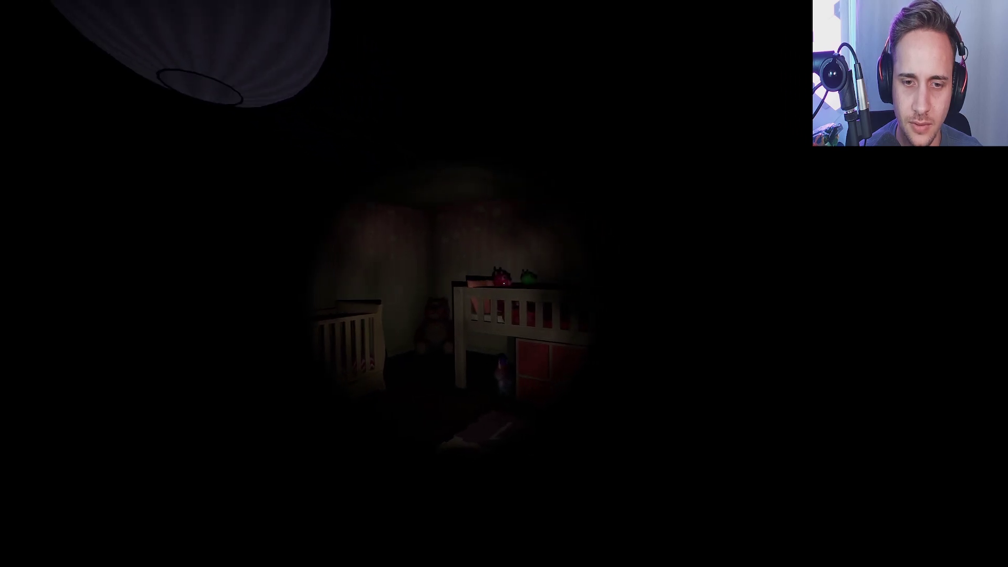
{"action": "key", "text": "w"}
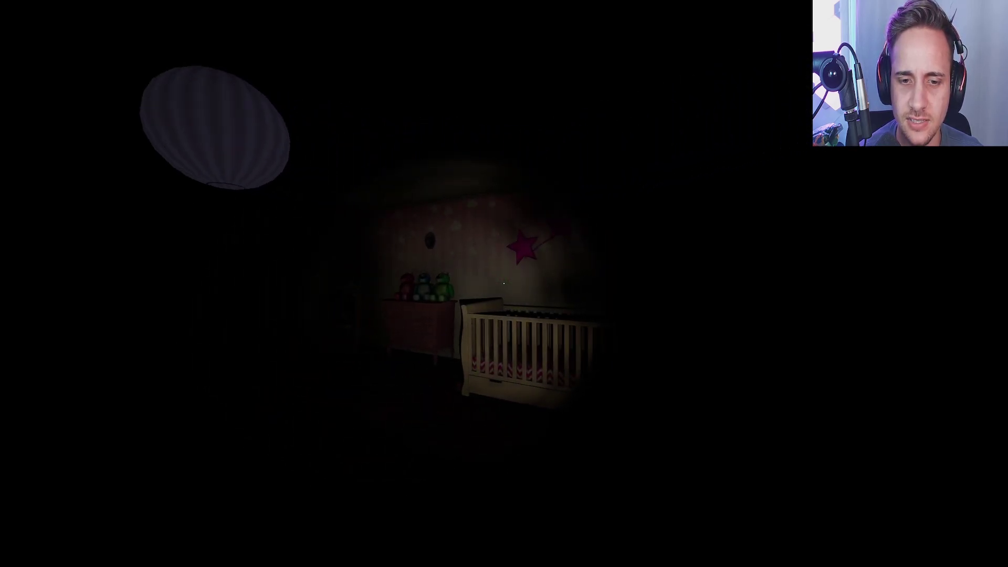
{"action": "key", "text": "w"}
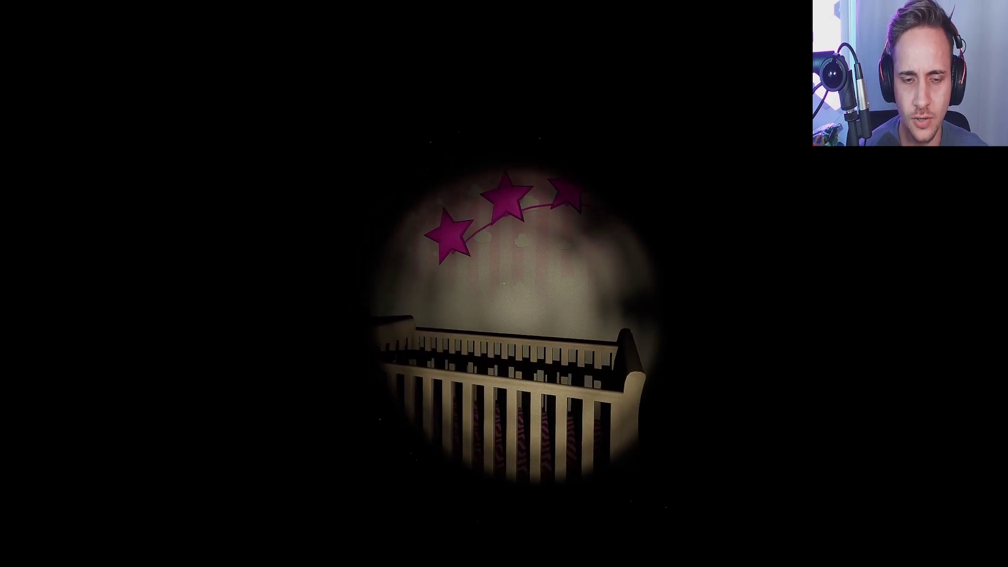
{"action": "key", "text": "w"}
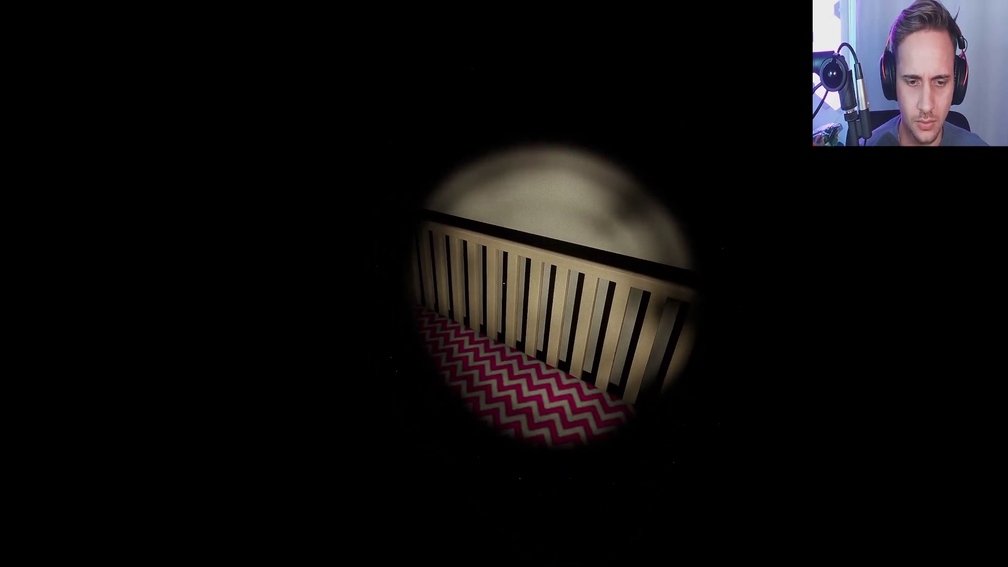
{"action": "key", "text": "w"}
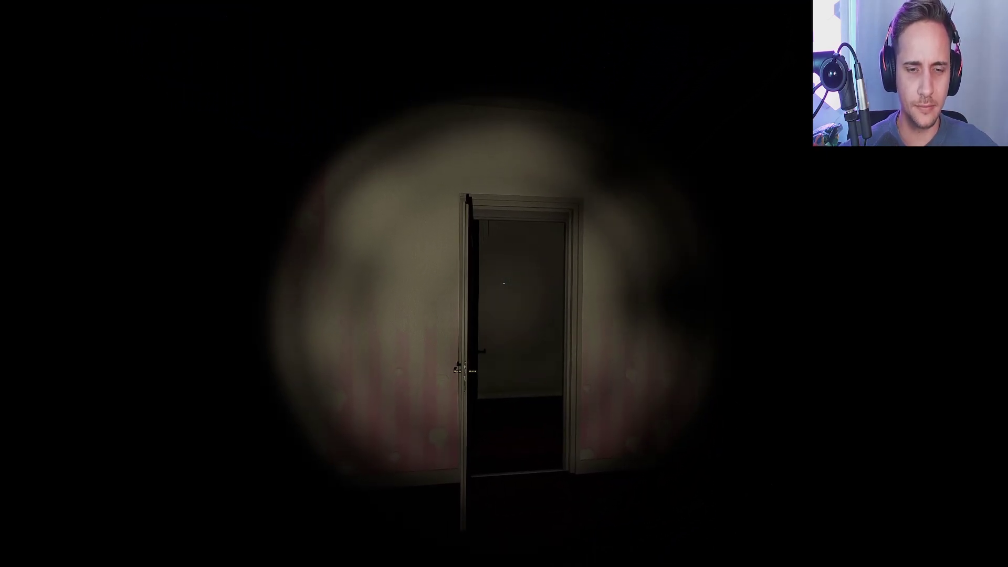
{"action": "key", "text": "w"}
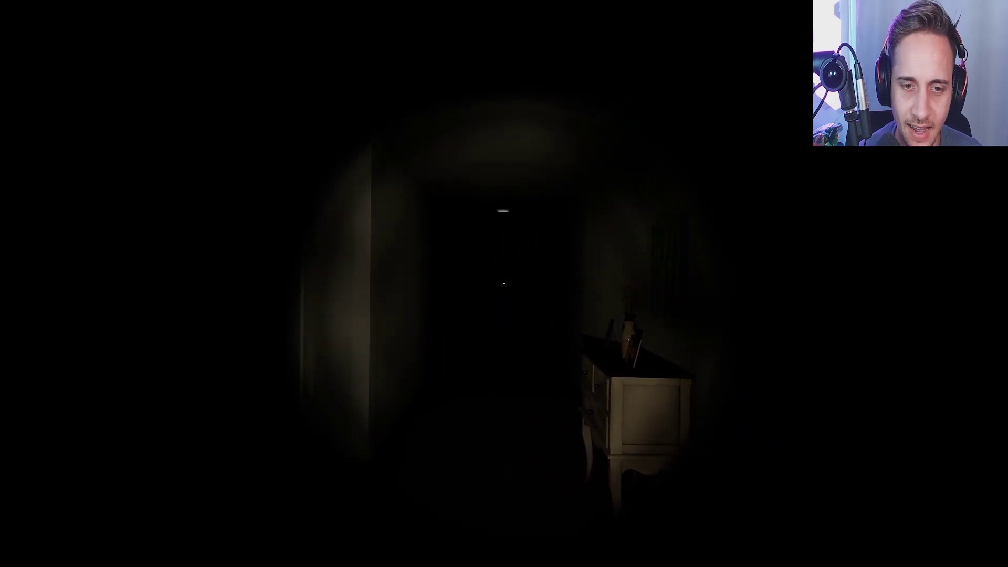
{"action": "key", "text": "s"}
{"action": "key", "text": "w"}
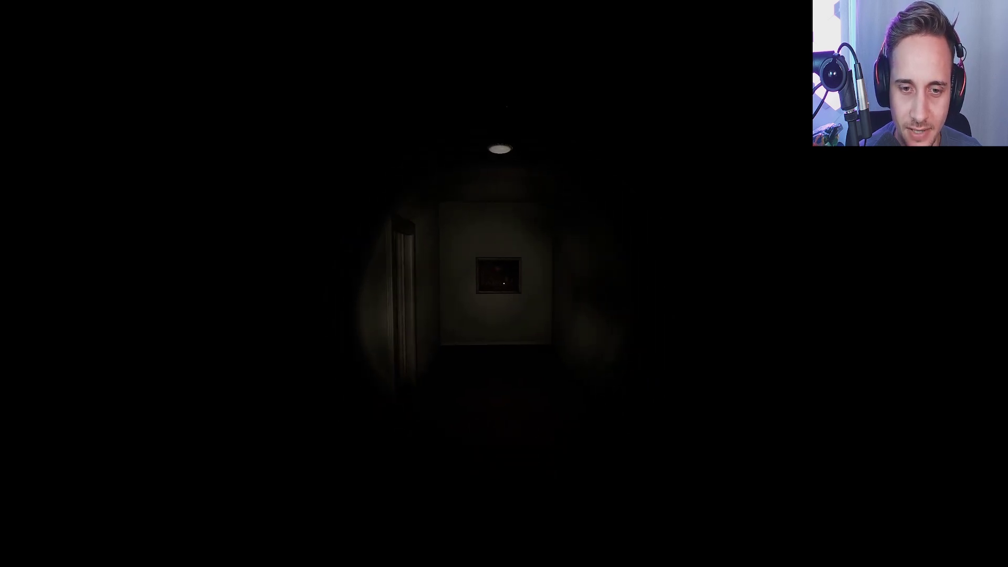
{"action": "key", "text": "w"}
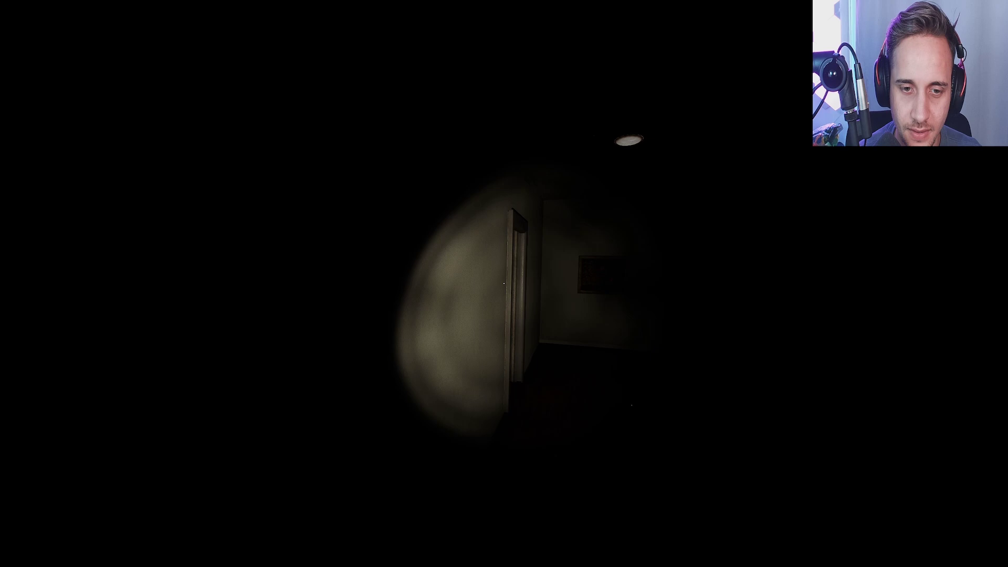
{"action": "key", "text": "w"}
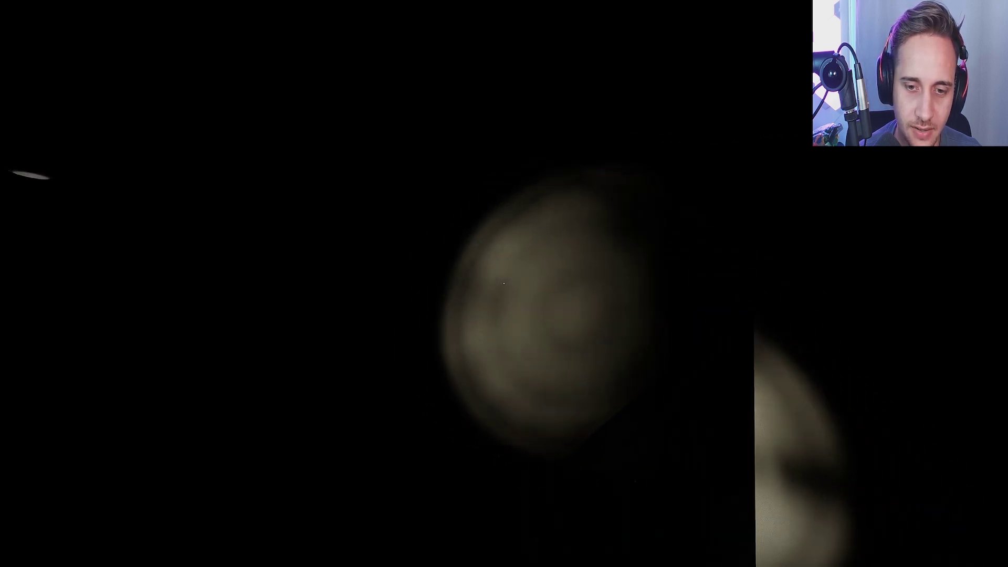
{"action": "key", "text": "w"}
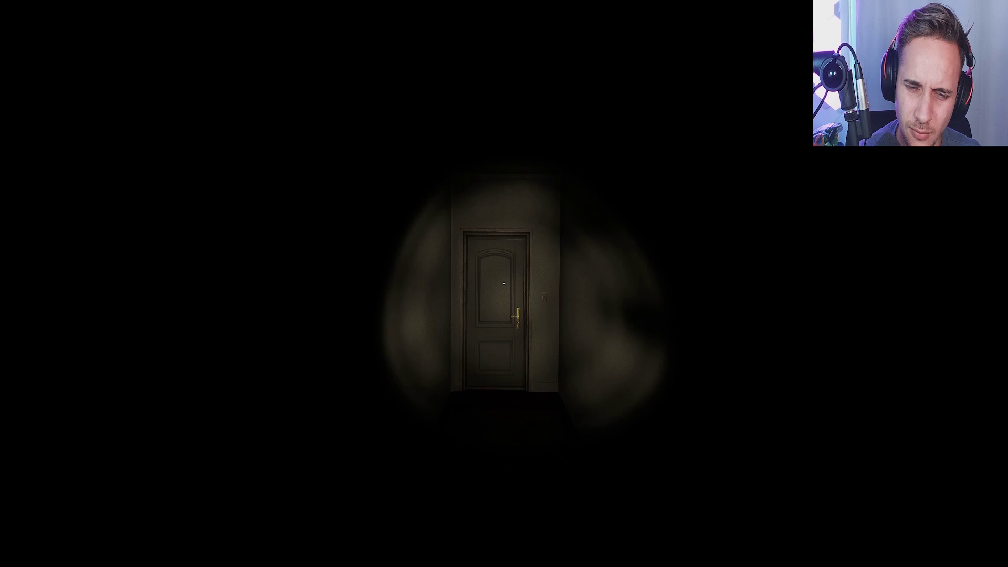
{"action": "key", "text": "w"}
{"action": "key", "text": "w"}
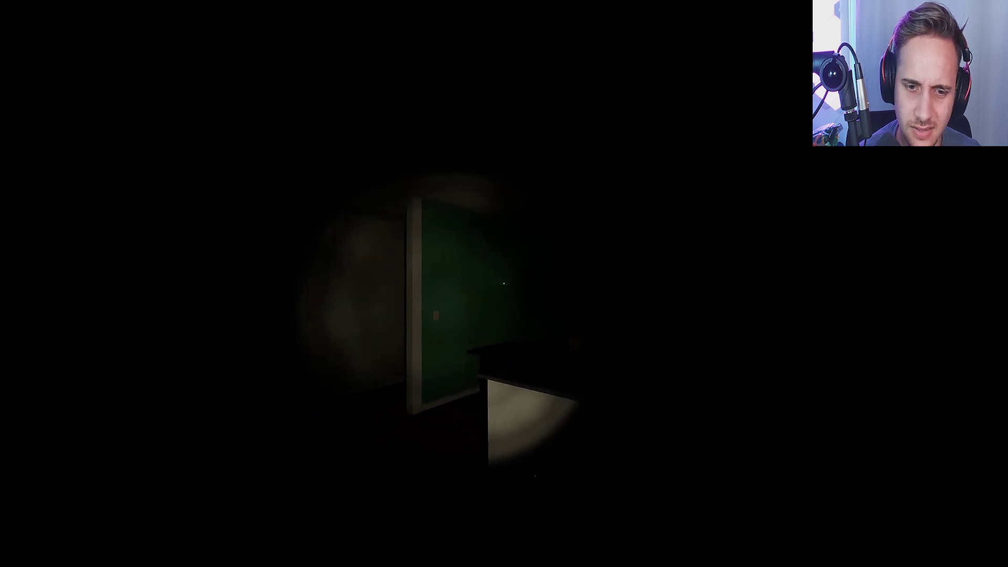
{"action": "key", "text": "w"}
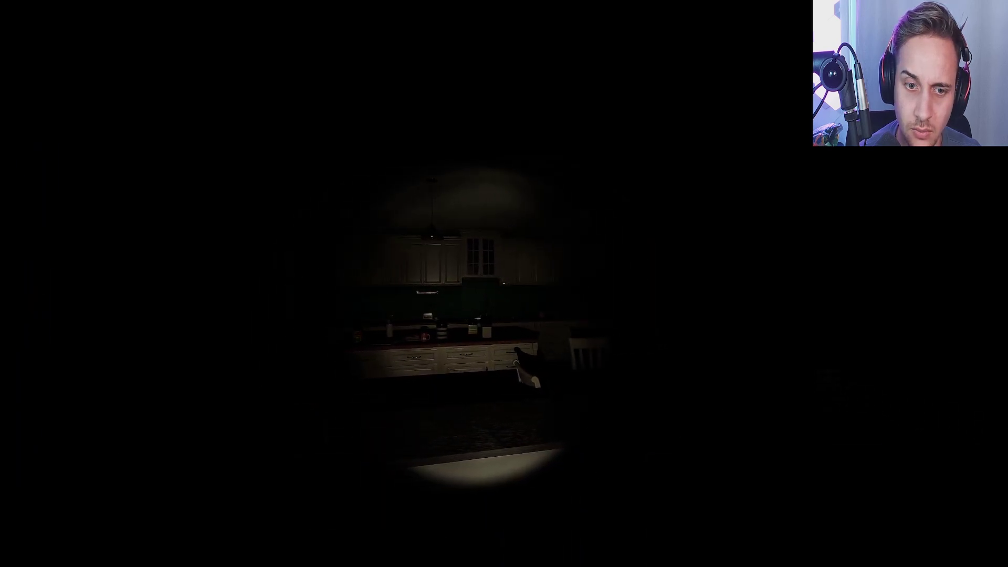
{"action": "key", "text": "w"}
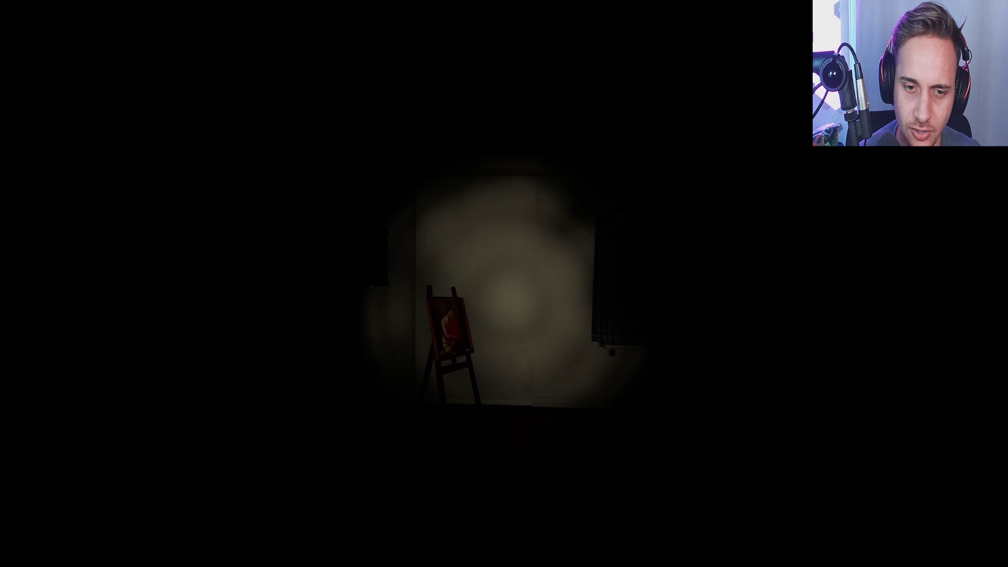
{"action": "key", "text": "w"}
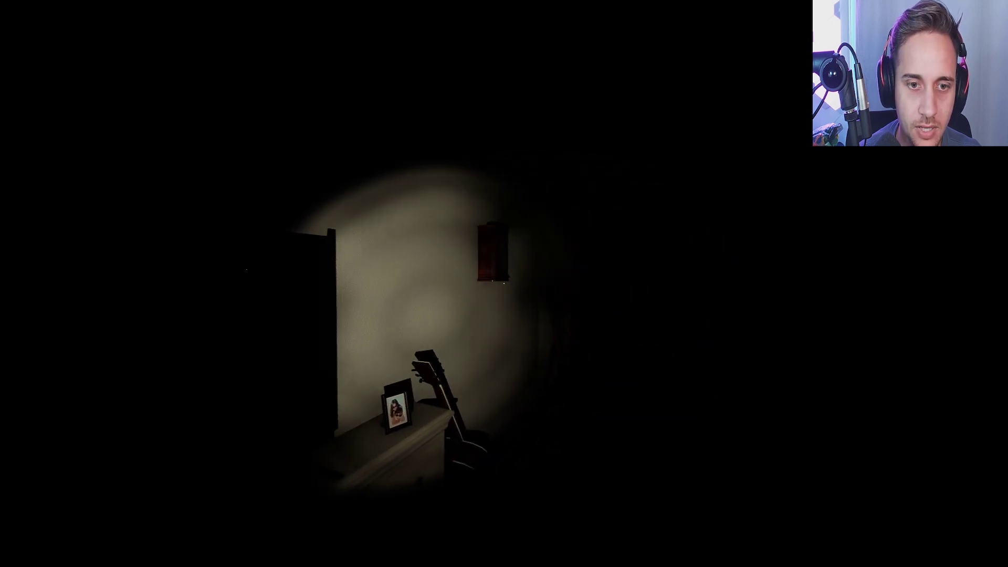
{"action": "key", "text": "w"}
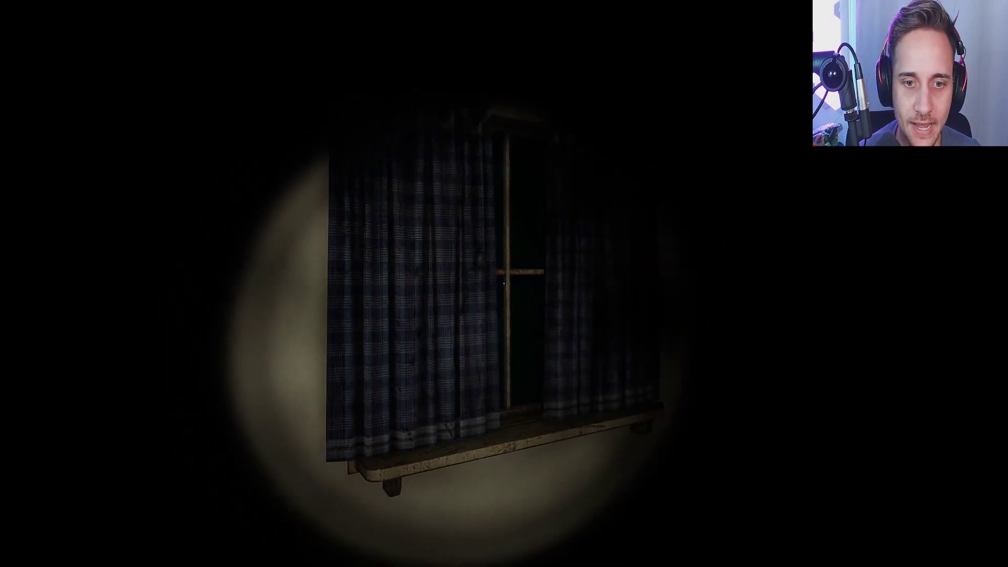
{"action": "key", "text": "w"}
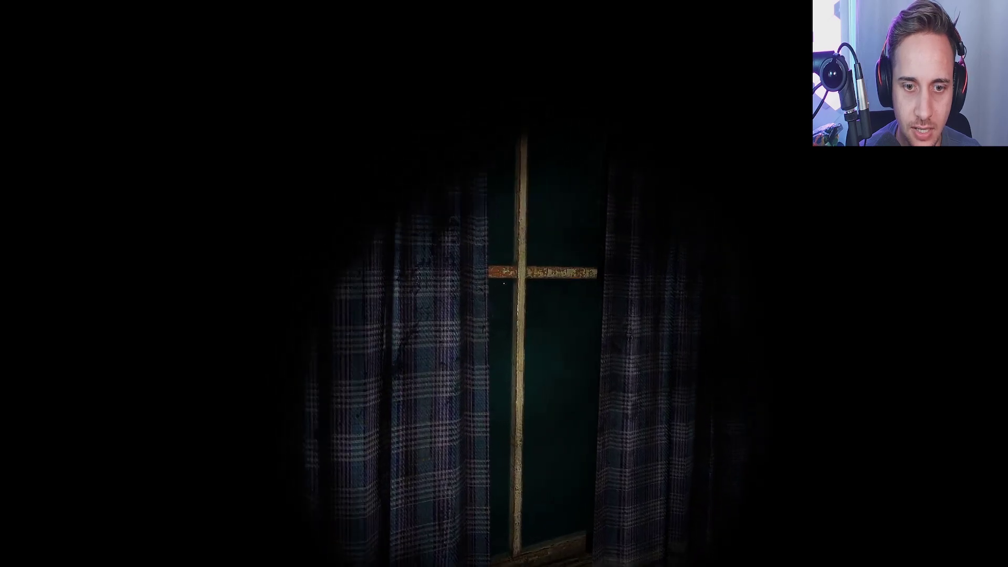
{"action": "key", "text": "w"}
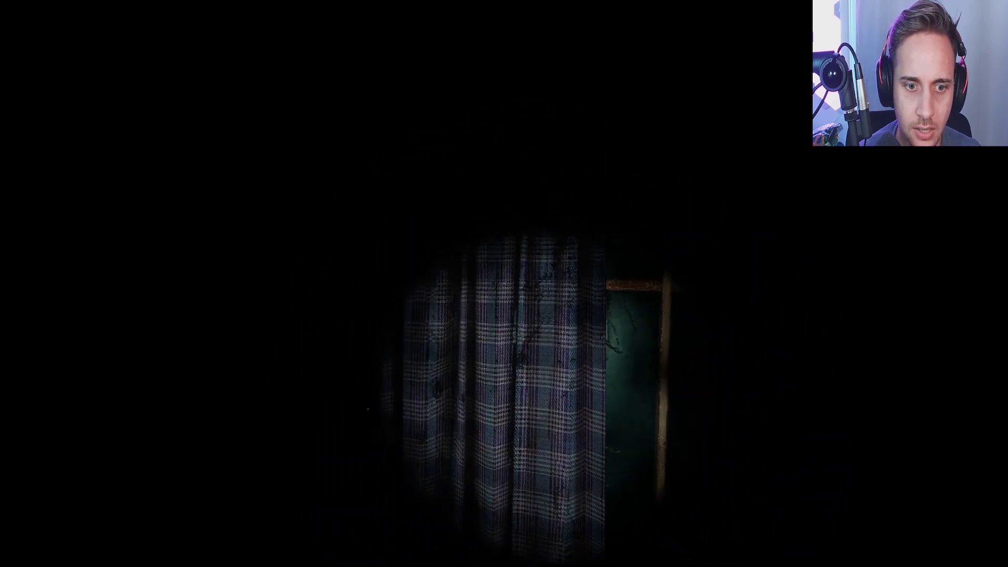
{"action": "key", "text": "w"}
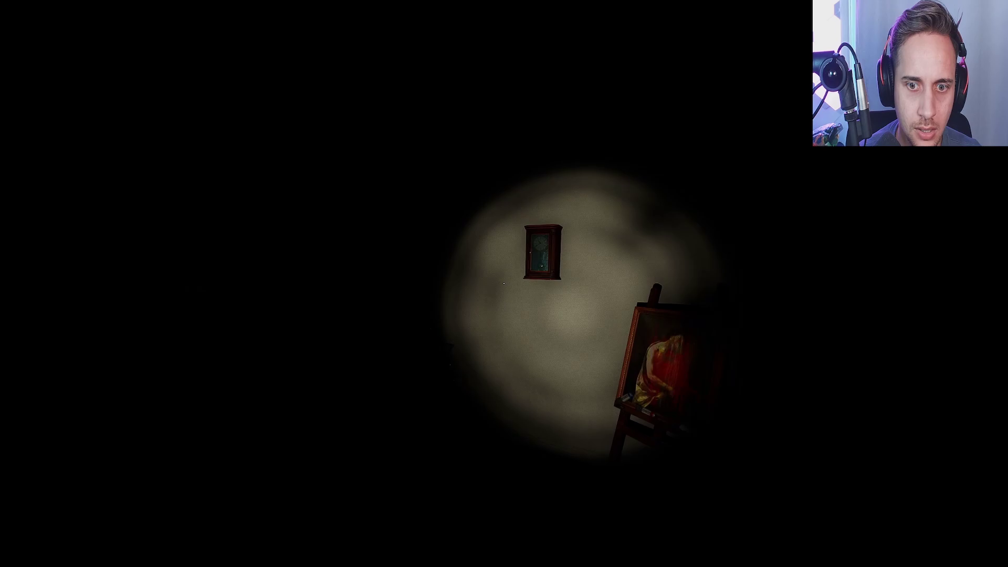
{"action": "key", "text": "w"}
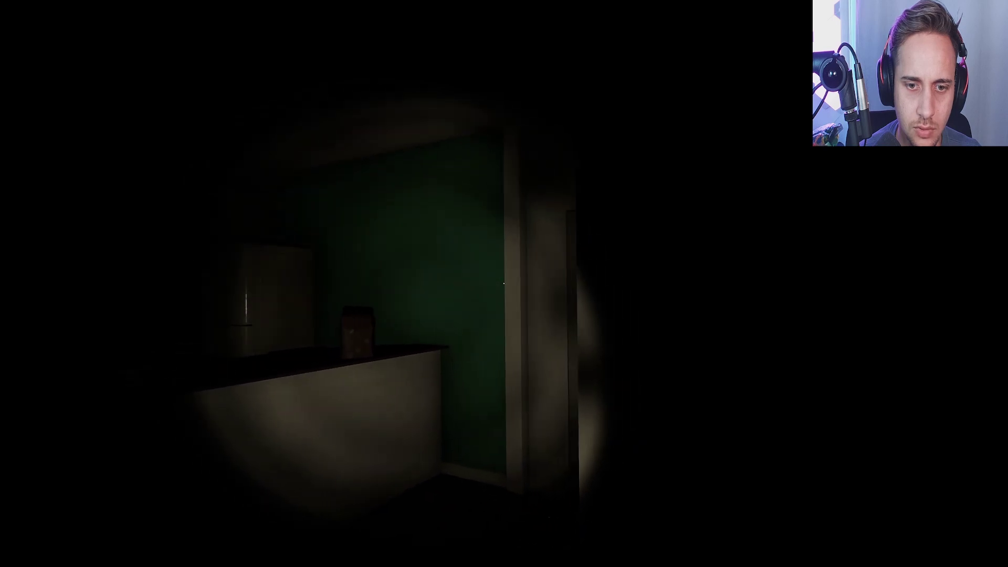
{"action": "key", "text": "w"}
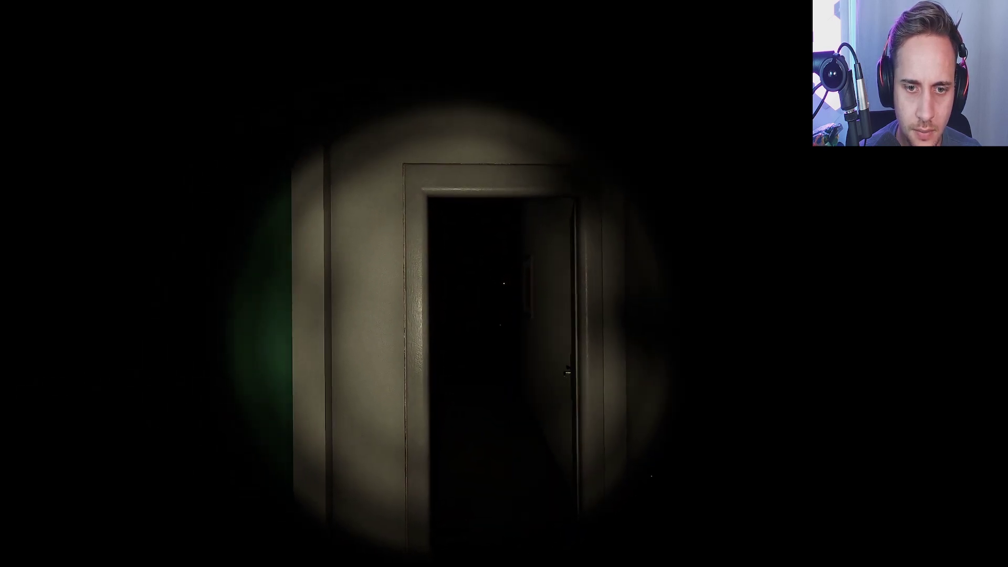
{"action": "key", "text": "w"}
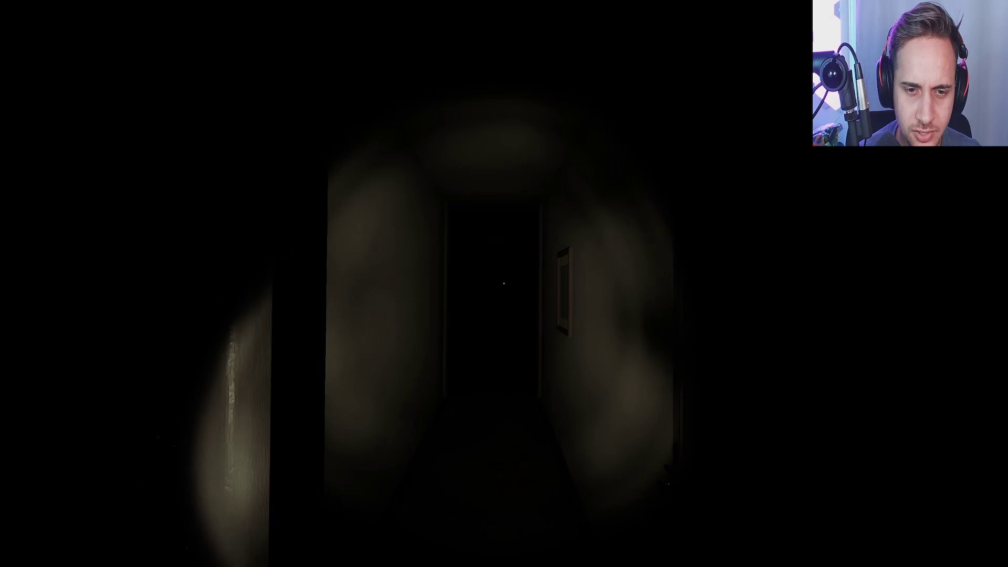
{"action": "key", "text": "w"}
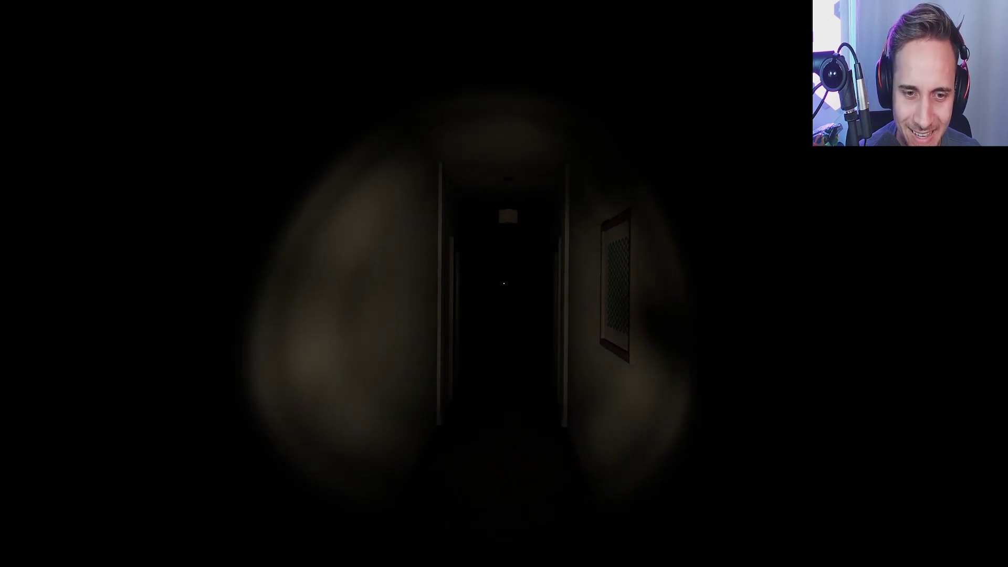
{"action": "key", "text": "w"}
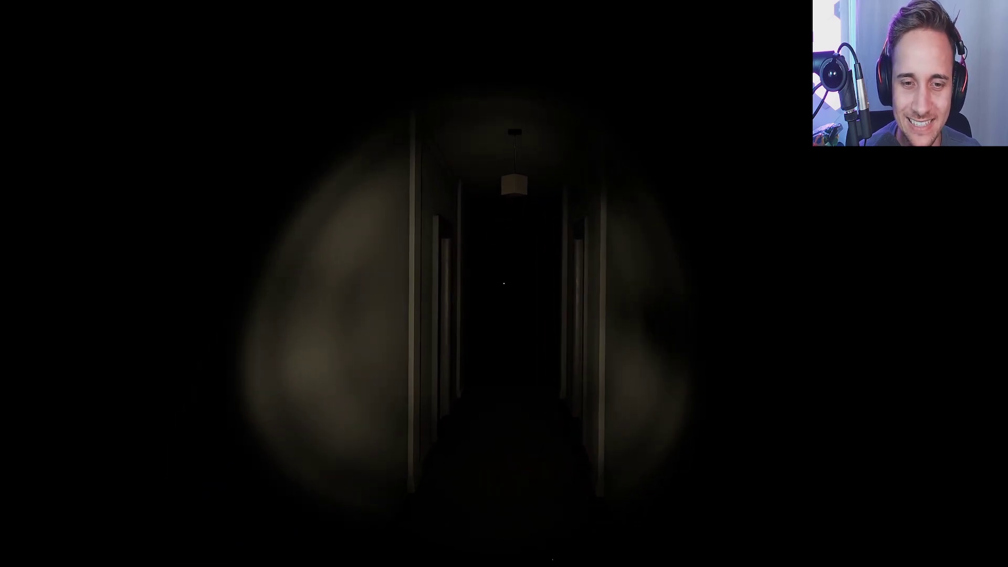
{"action": "key", "text": "w"}
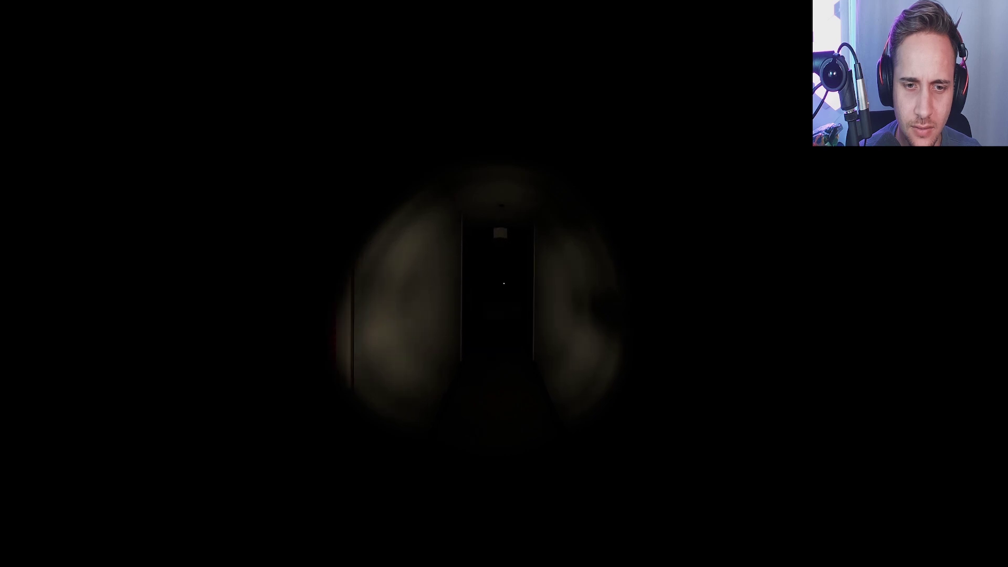
{"action": "key", "text": "w"}
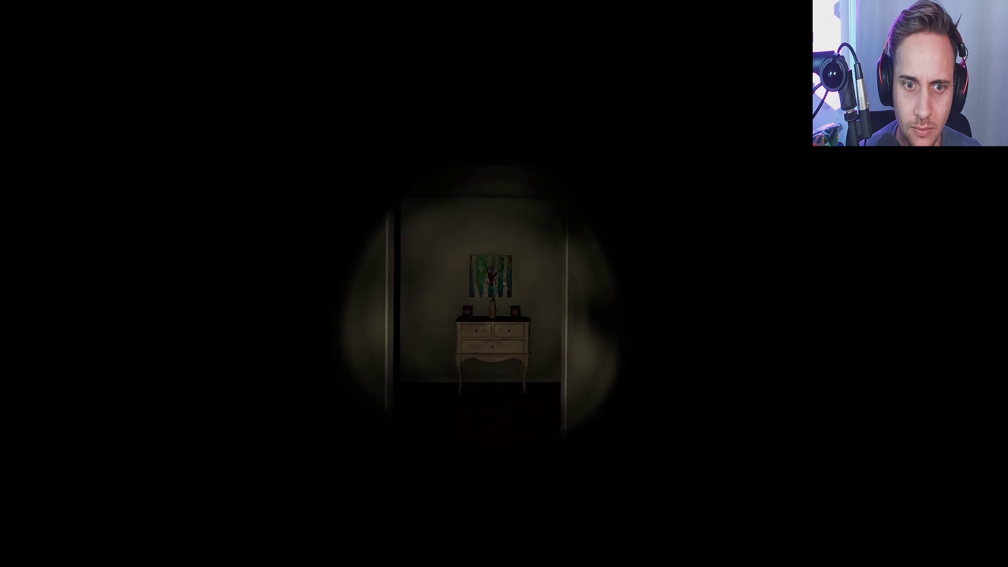
{"action": "key", "text": "w"}
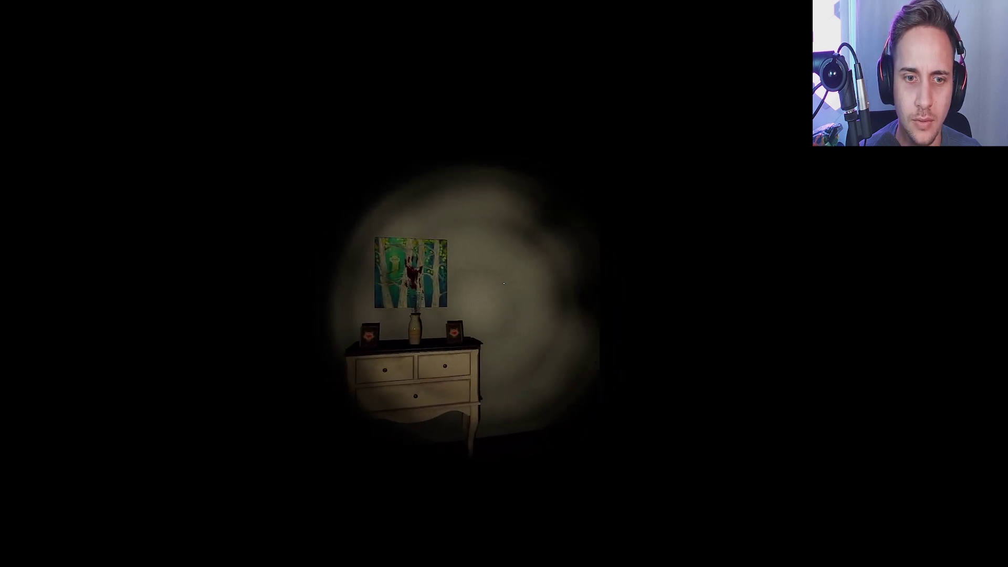
{"action": "key", "text": "w"}
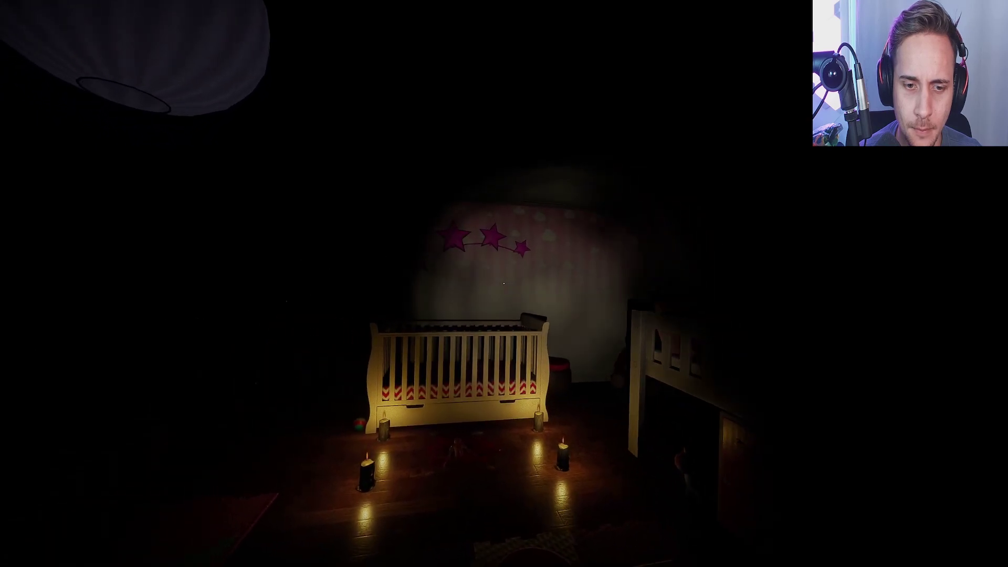
{"action": "key", "text": "w"}
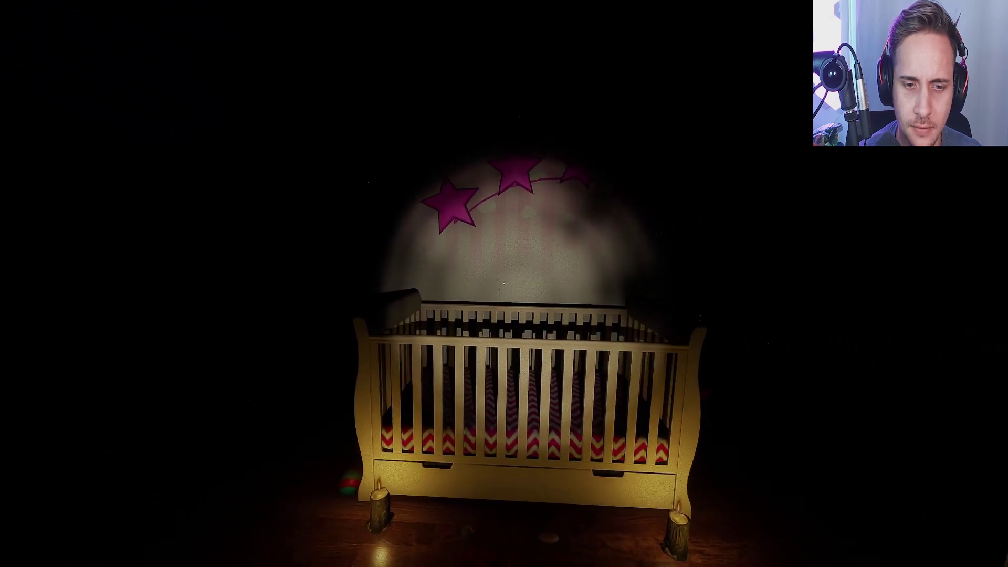
{"action": "key", "text": "a"}
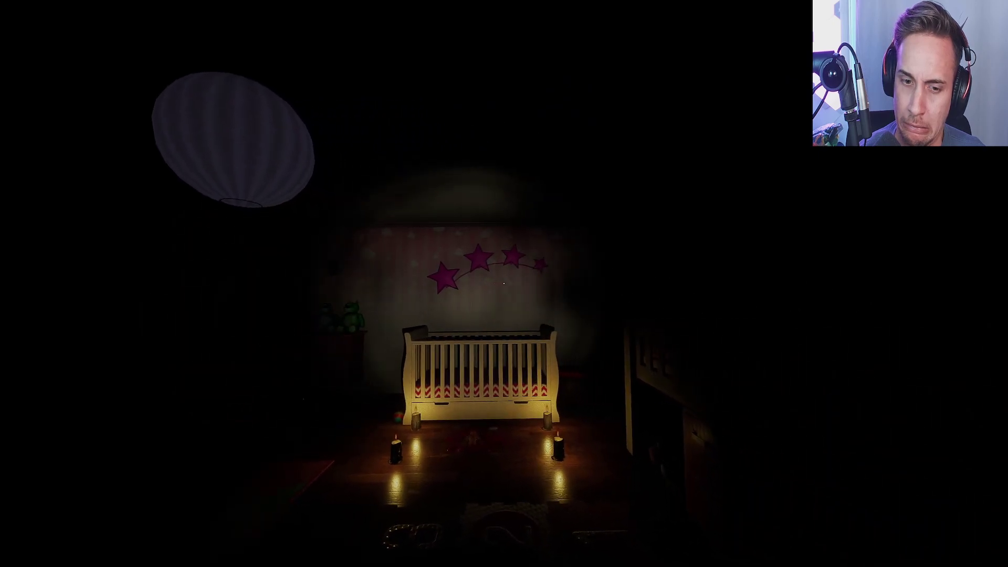
{"action": "key", "text": "w"}
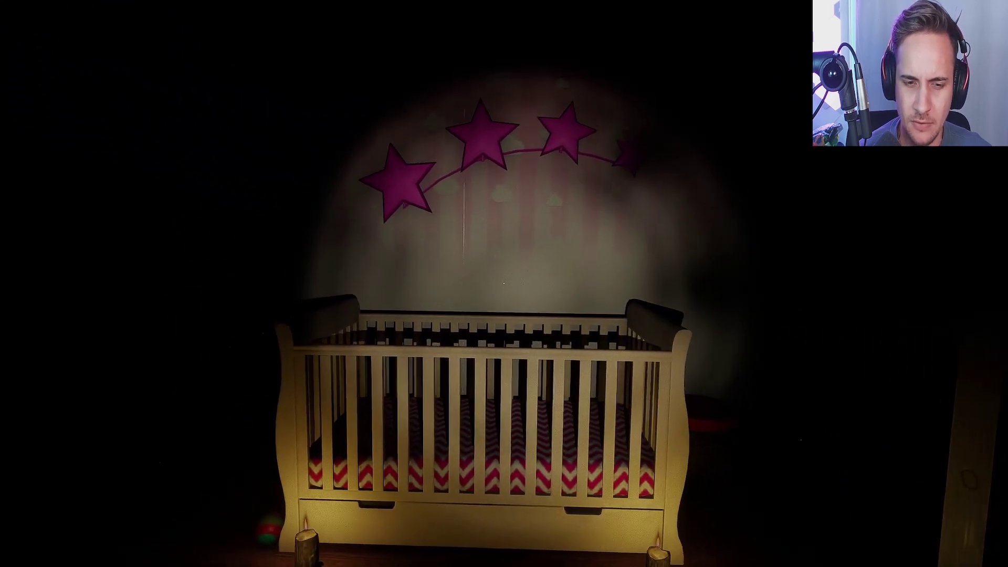
{"action": "key", "text": "w"}
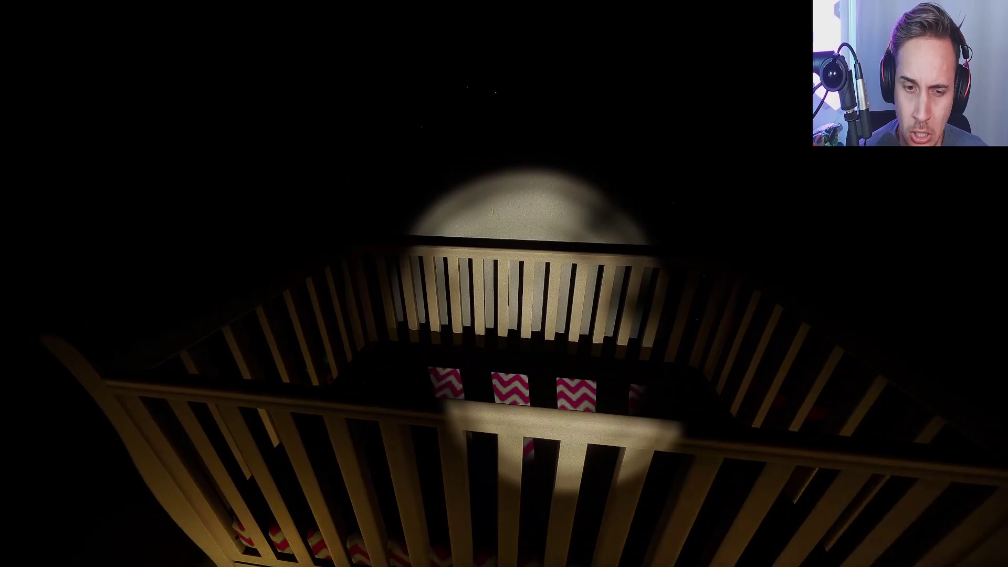
{"action": "key", "text": "w"}
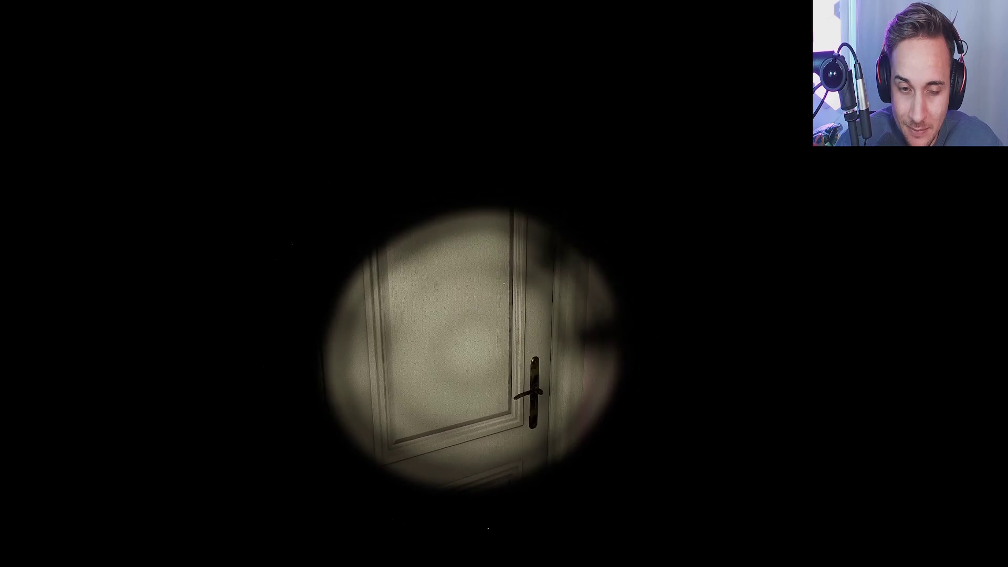
{"action": "key", "text": "f"}
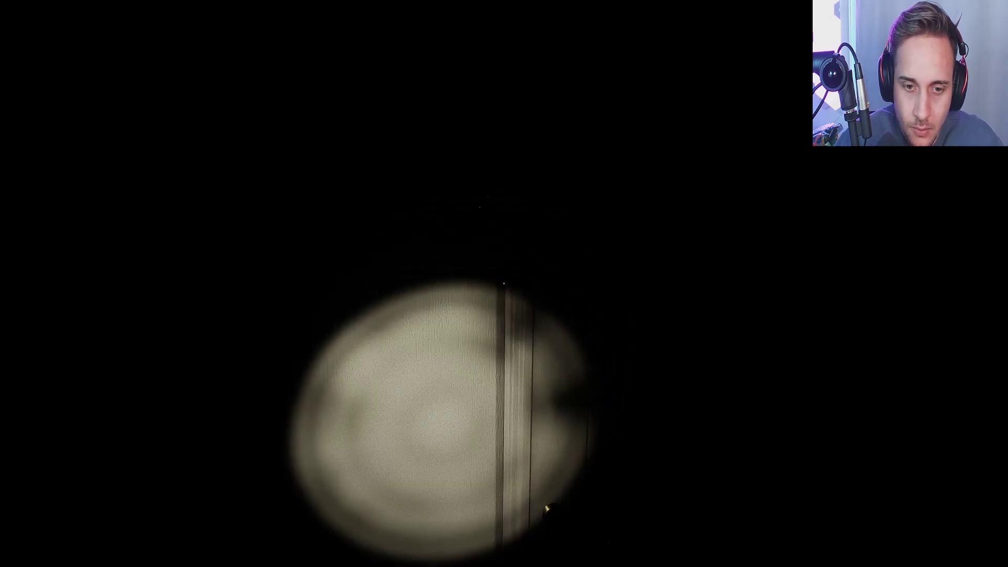
{"action": "key", "text": "w"}
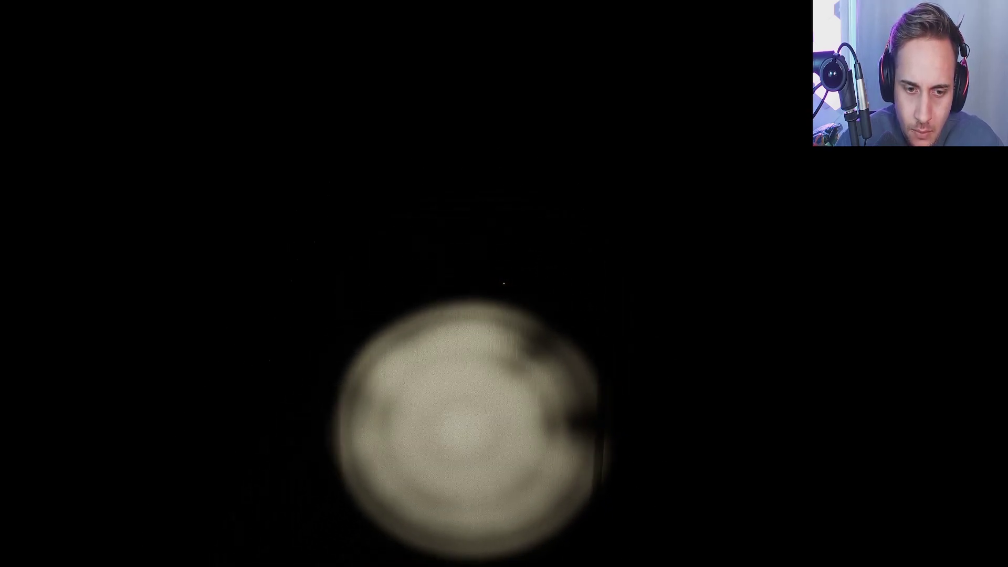
{"action": "key", "text": "w"}
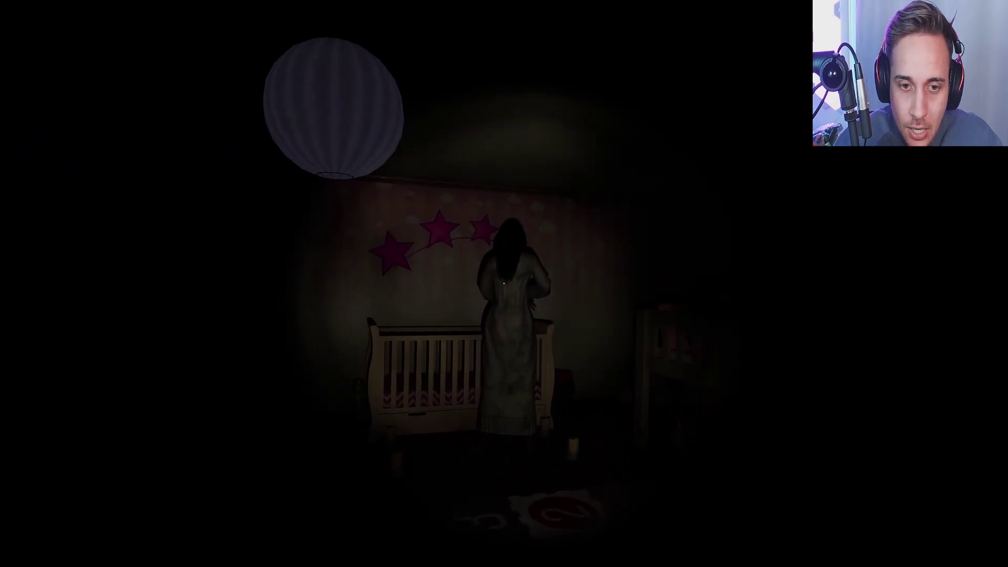
{"action": "key", "text": "w"}
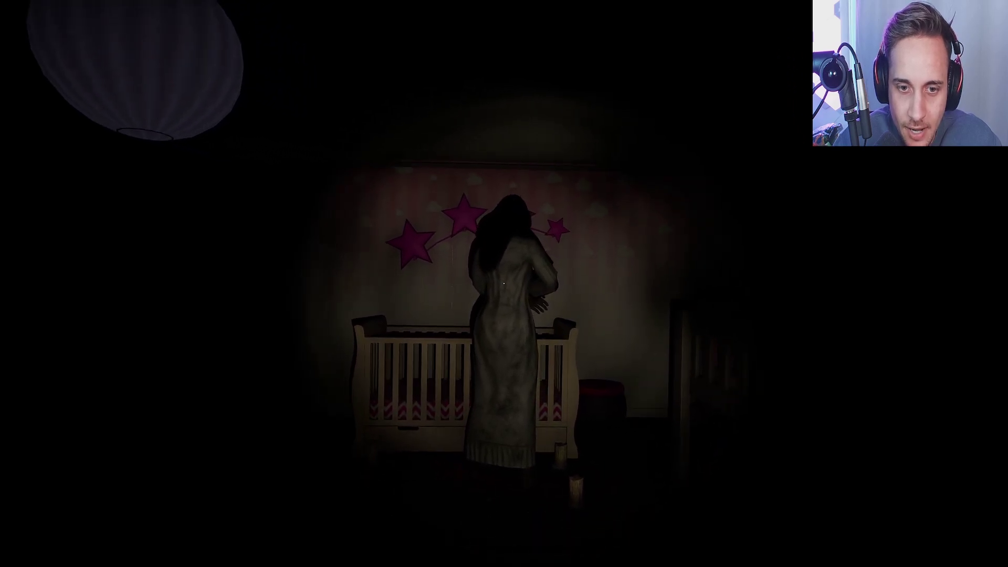
{"action": "key", "text": "w"}
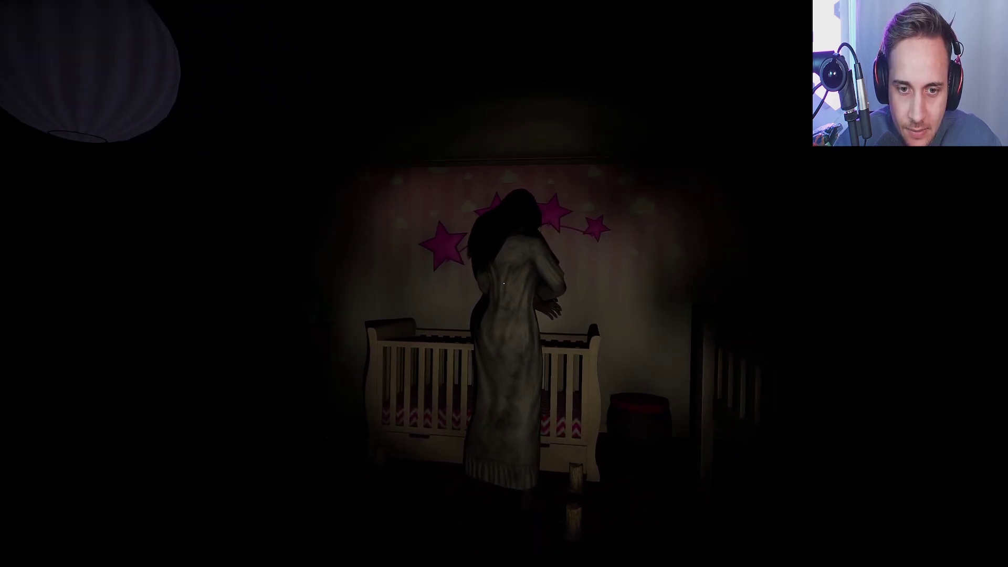
{"action": "key", "text": "s"}
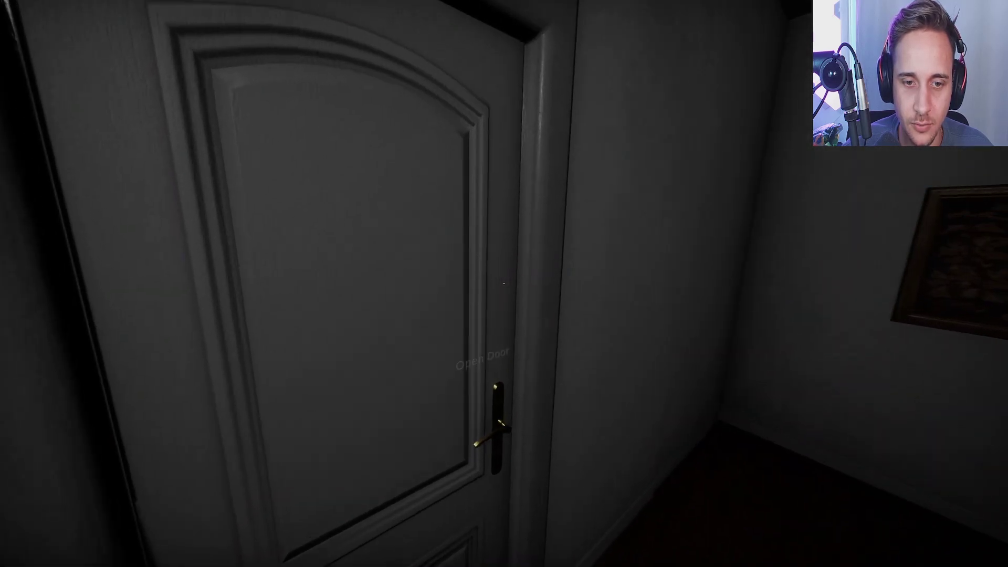
{"action": "left_click", "coordinate": [504, 283]}
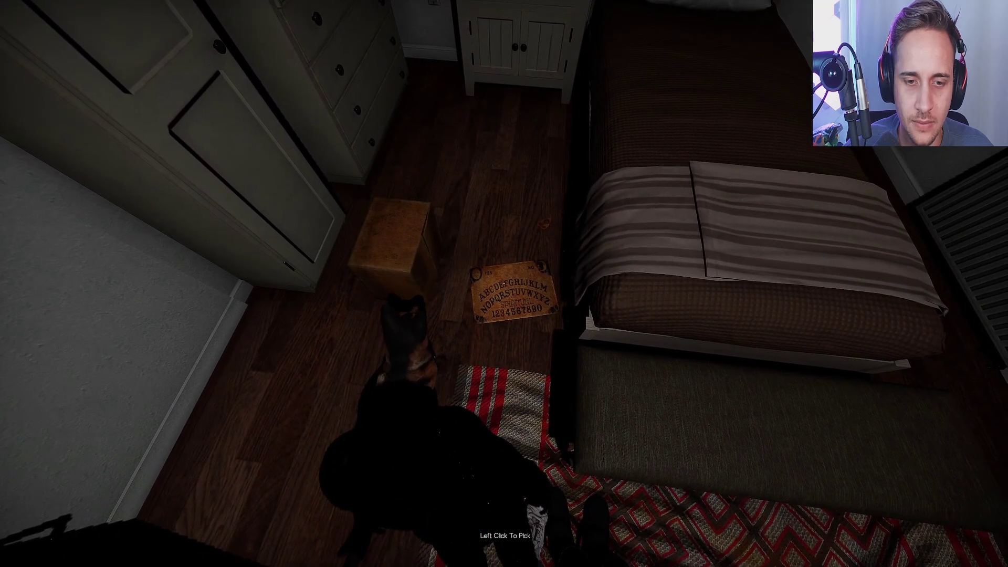
{"action": "left_click", "coordinate": [504, 284]}
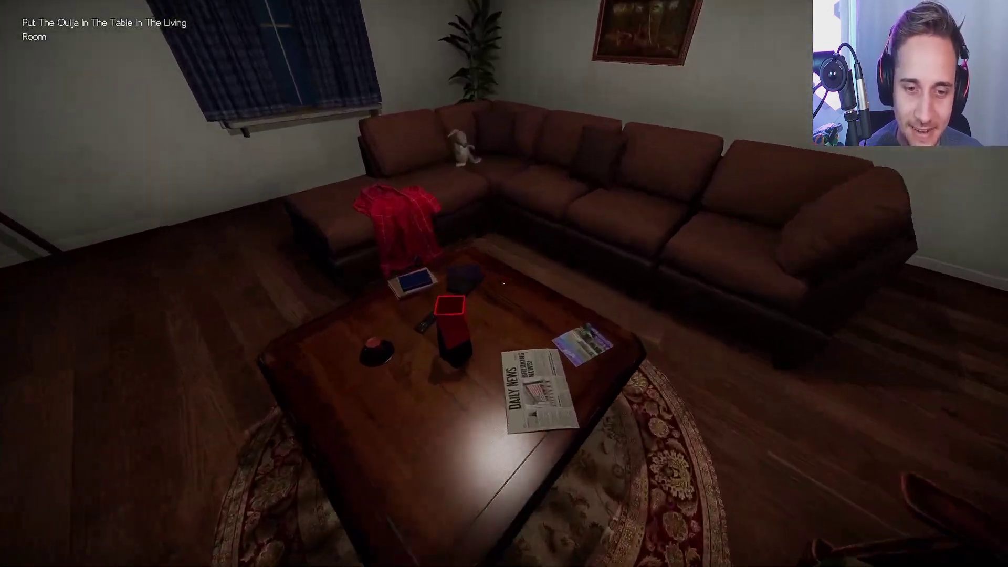
{"action": "left_click", "coordinate": [504, 284]}
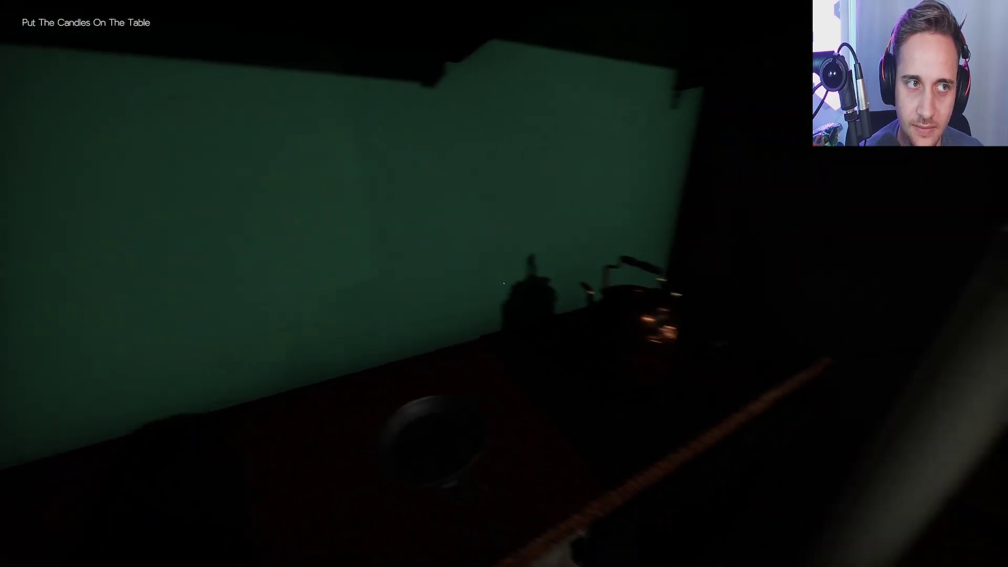
{"action": "key", "text": "w"}
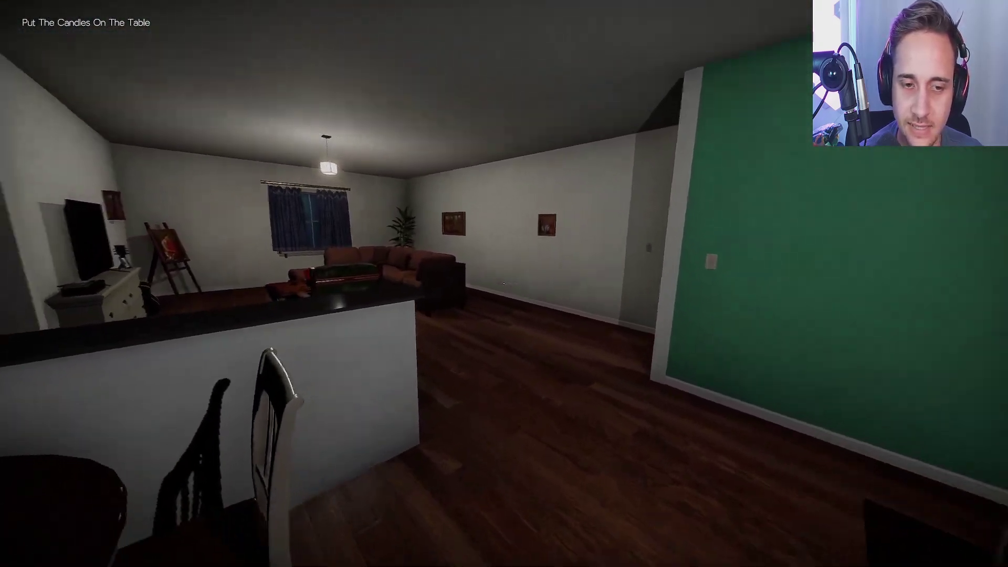
{"action": "key", "text": "w"}
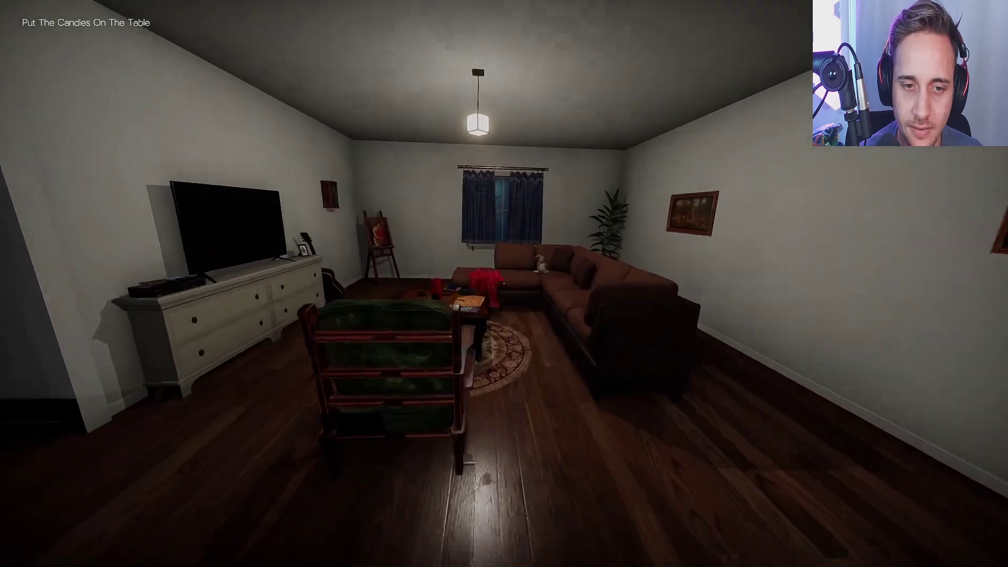
{"action": "key", "text": "w"}
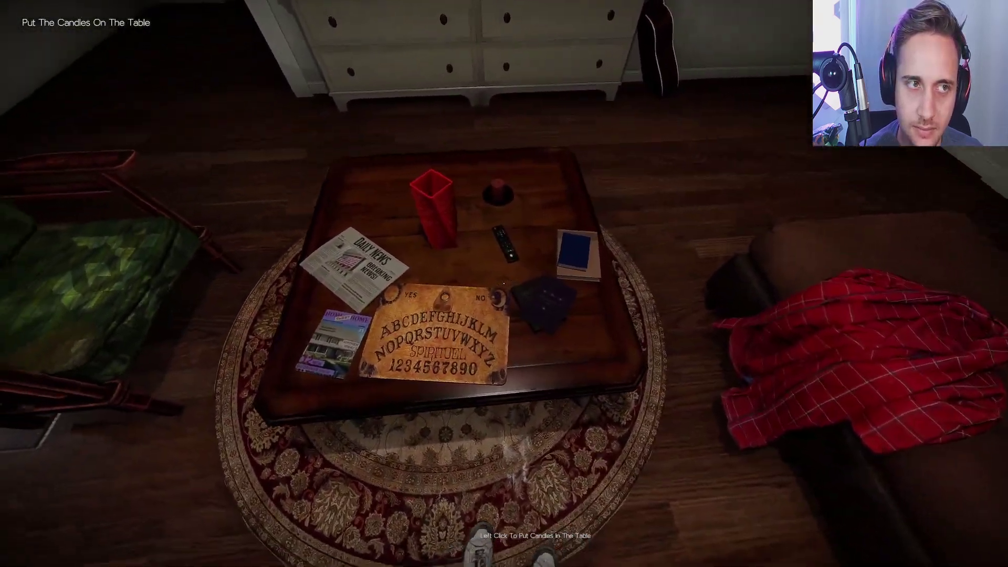
{"action": "left_click", "coordinate": [504, 284]}
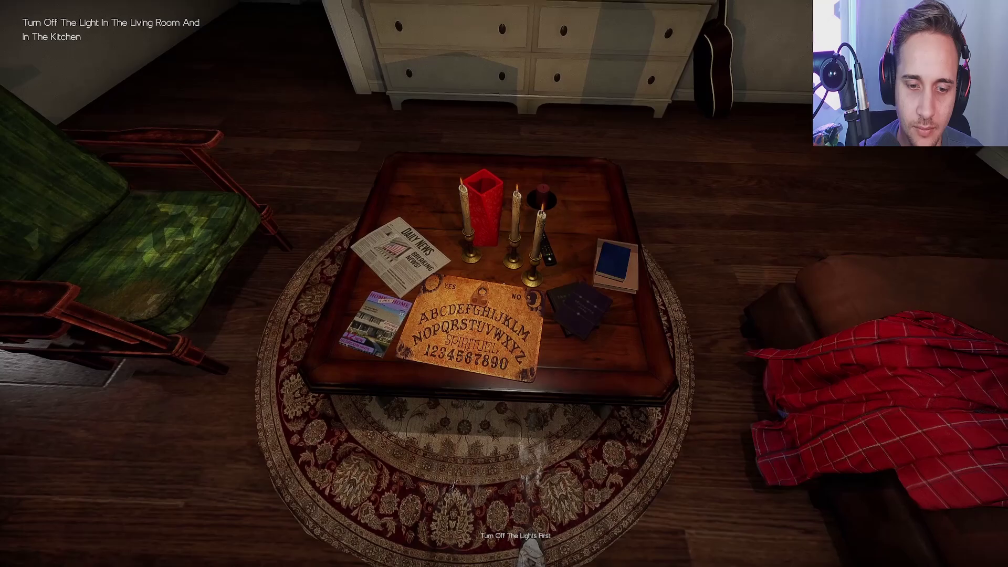
{"action": "key", "text": "w"}
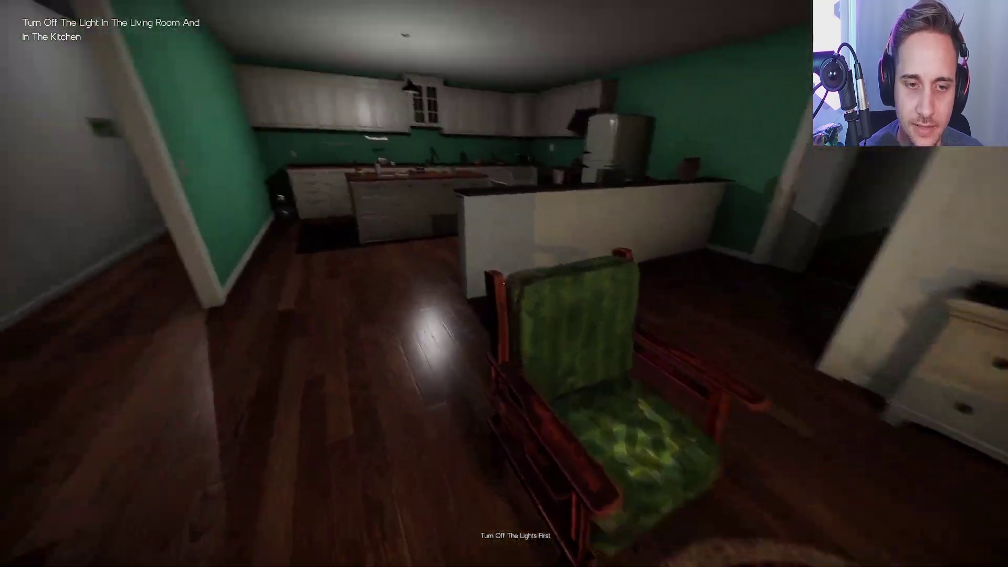
{"action": "key", "text": "w"}
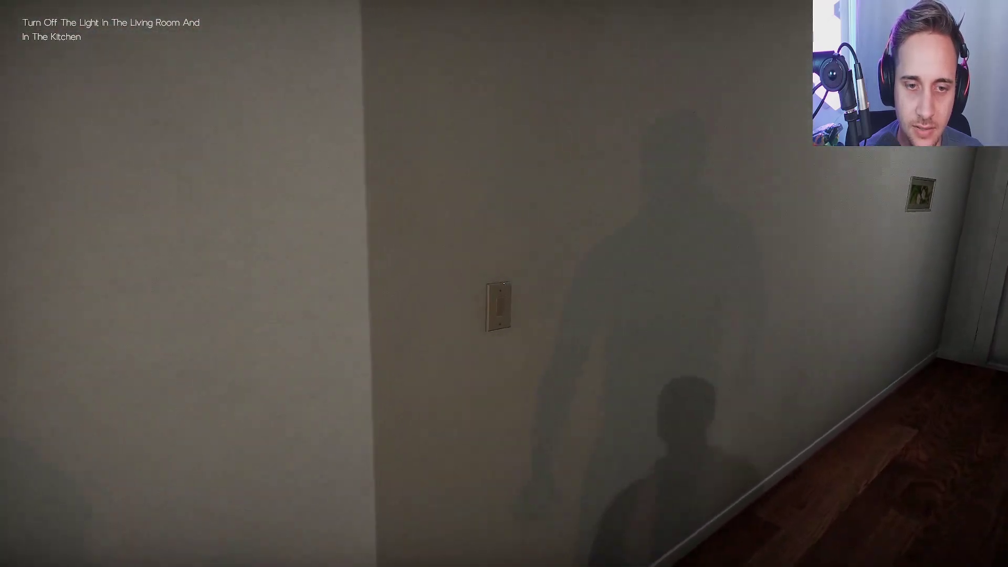
{"action": "left_click", "coordinate": [504, 284]}
{"action": "key", "text": "w"}
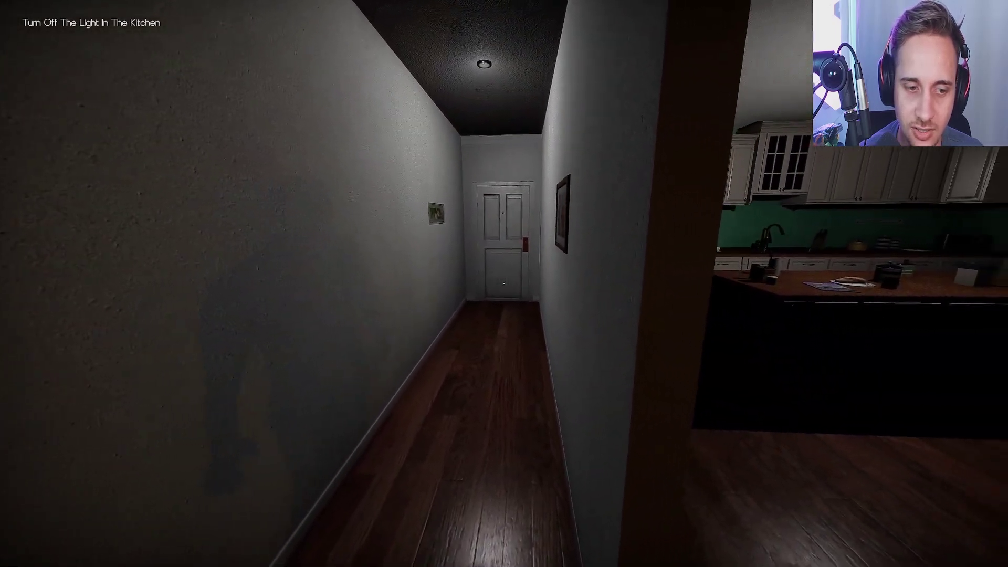
{"action": "key", "text": "w"}
{"action": "key", "text": "w"}
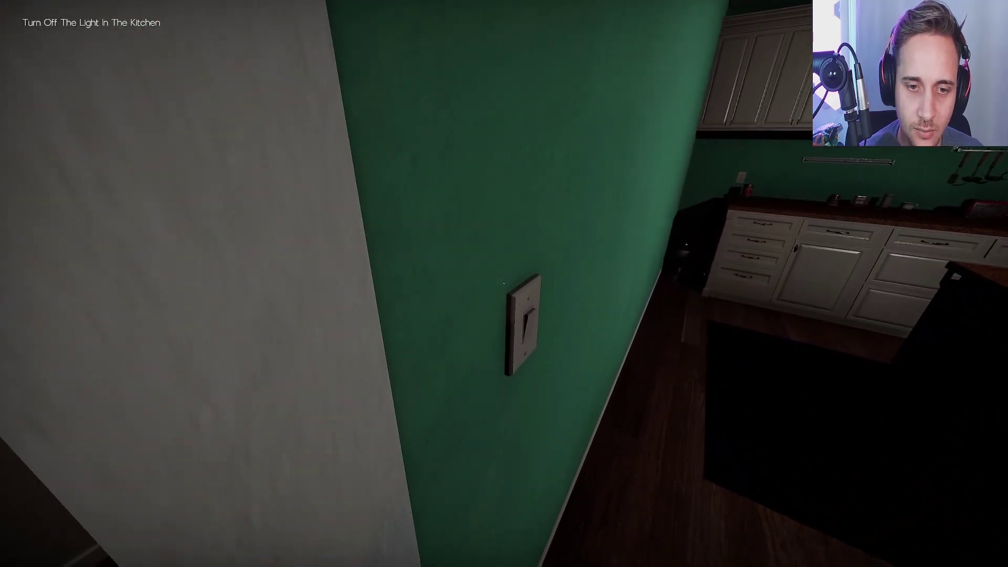
{"action": "left_click", "coordinate": [505, 284]}
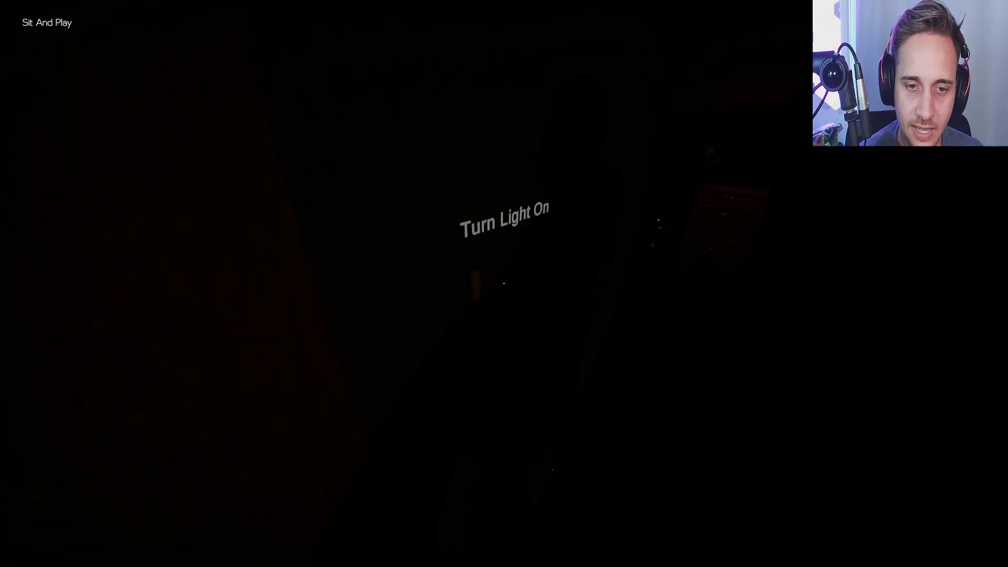
{"action": "key", "text": "w"}
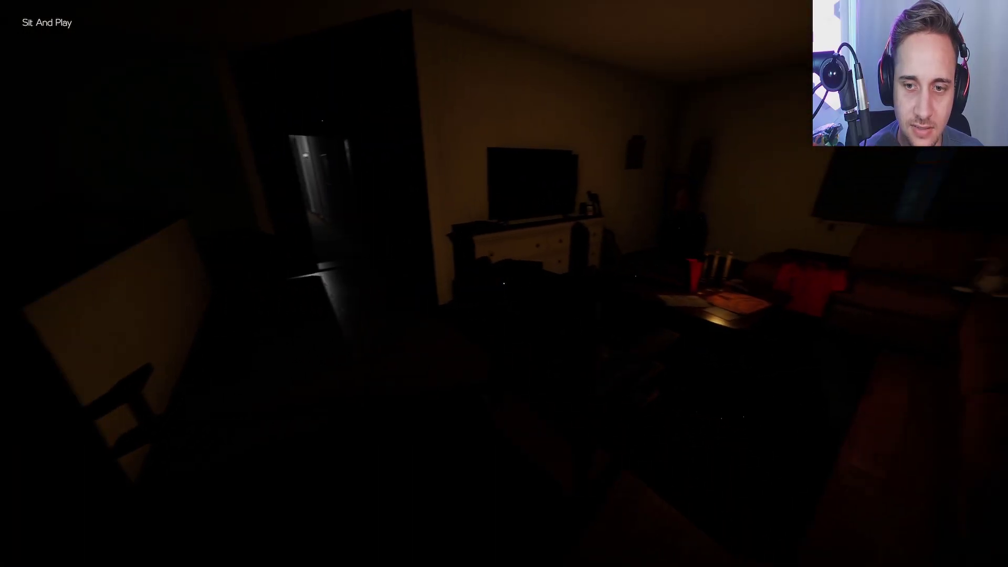
{"action": "key", "text": "w"}
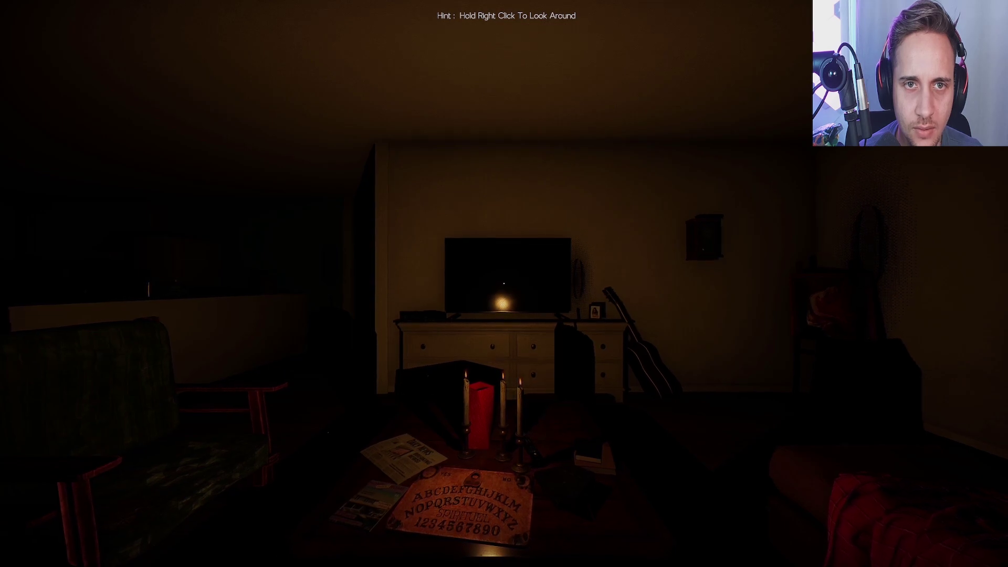
{"action": "mouse_move", "coordinate": [505, 284]}
{"action": "left_mouse_down"}
{"action": "mouse_move", "coordinate": [315, 284]}
{"action": "mouse_move", "coordinate": [709, 283]}
{"action": "mouse_move", "coordinate": [394, 393]}
{"action": "left_mouse_up"}
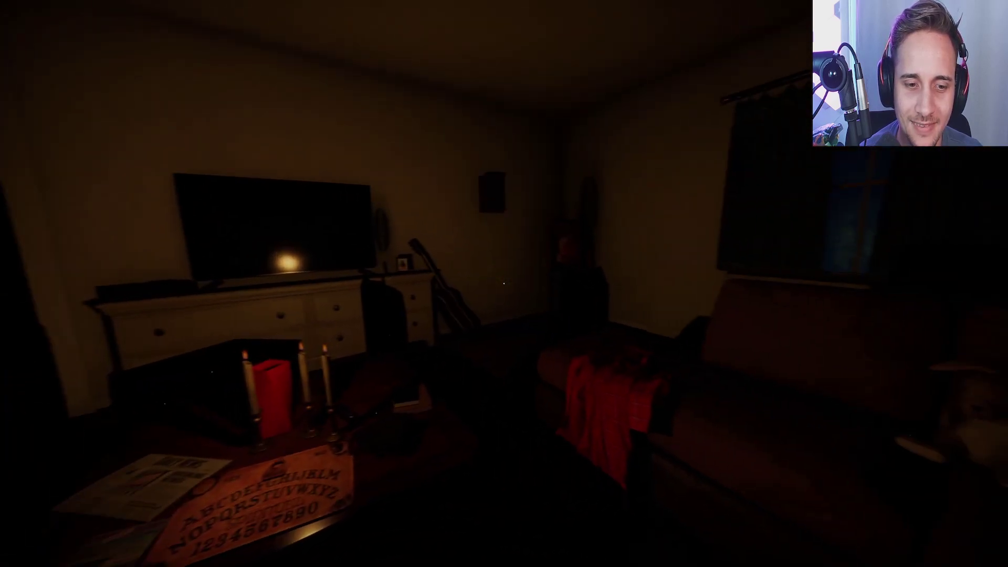
{"action": "mouse_move", "coordinate": [504, 284]}
{"action": "left_mouse_down"}
{"action": "mouse_move", "coordinate": [709, 283]}
{"action": "mouse_move", "coordinate": [315, 236]}
{"action": "left_mouse_up"}
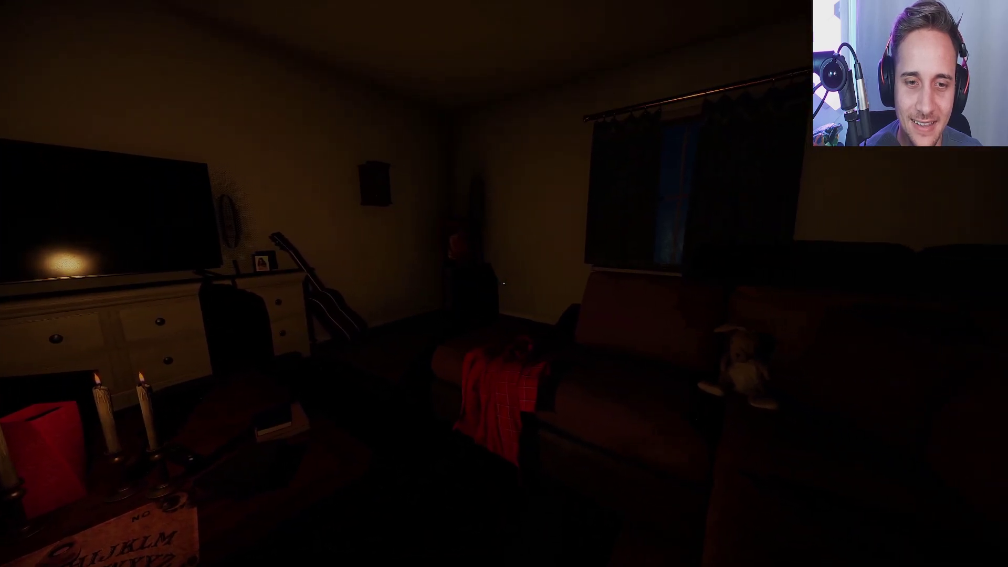
{"action": "left_click_drag", "start_coordinate": [315, 284], "coordinate": [709, 283]}
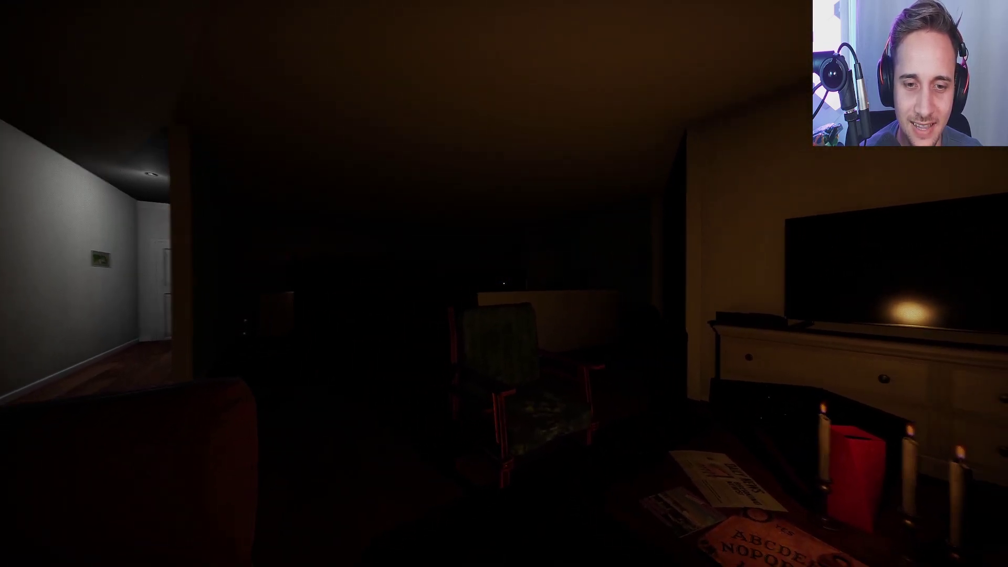
{"action": "key", "text": "Escape"}
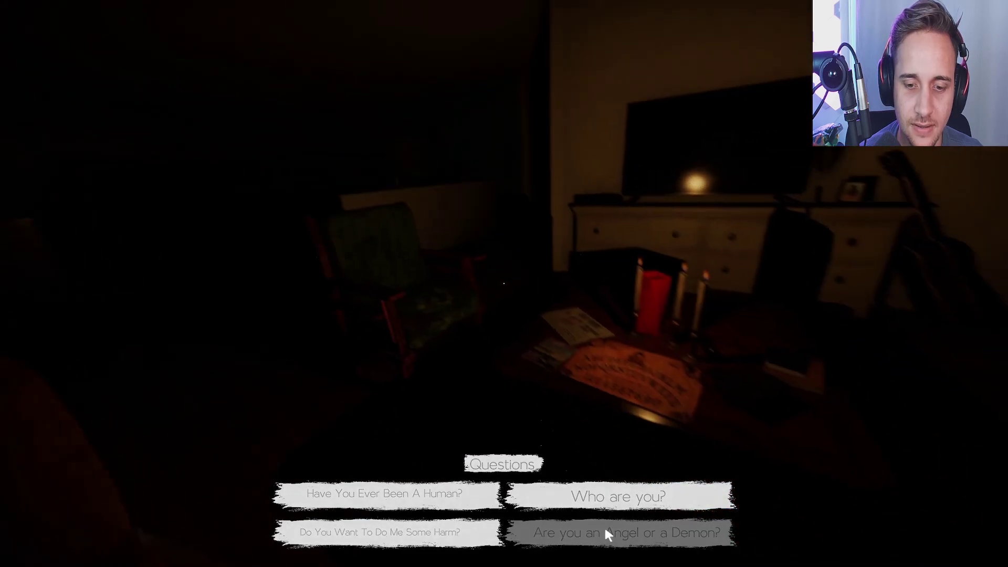
{"action": "left_click", "coordinate": [626, 533]}
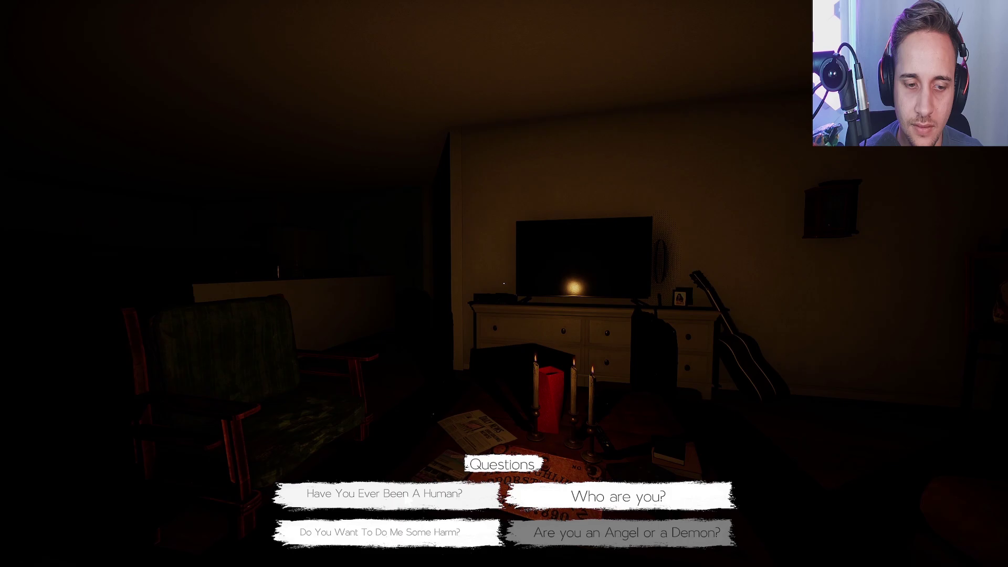
{"action": "left_click", "coordinate": [529, 511]}
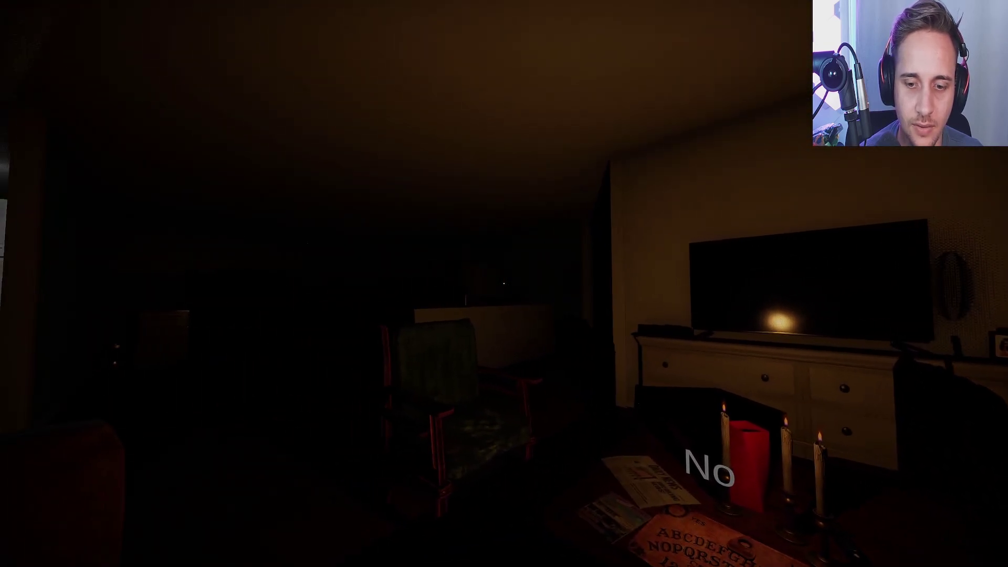
{"action": "left_click", "coordinate": [641, 504]}
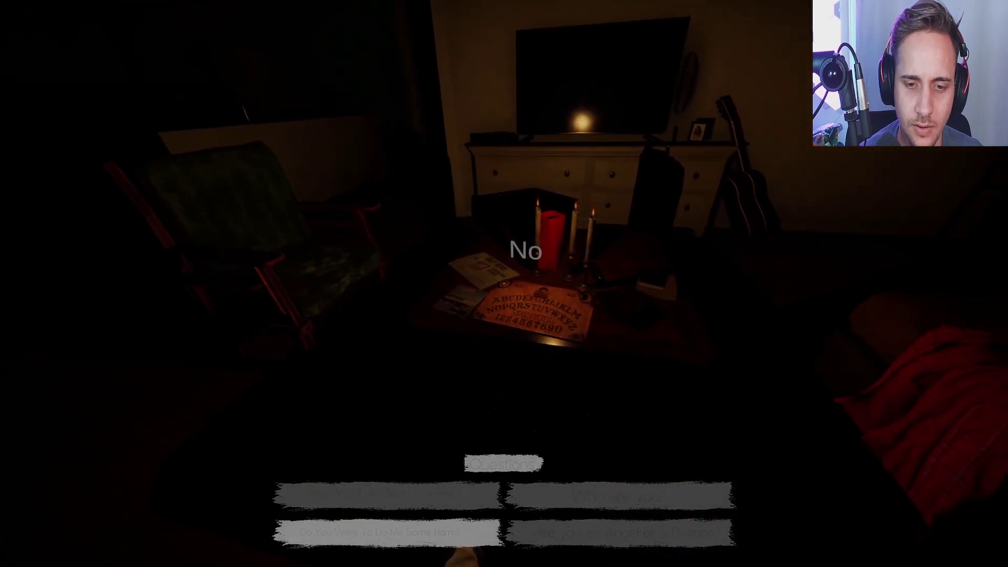